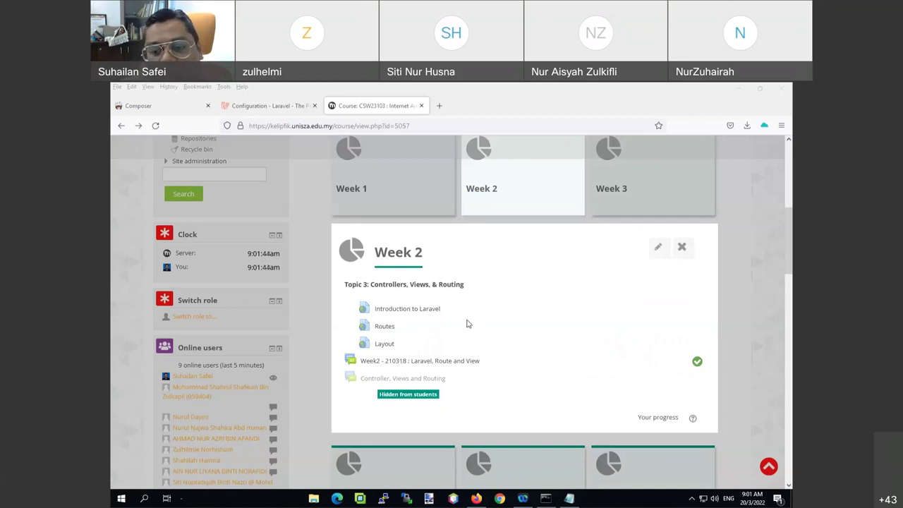
# Bring up the Laravel 9.x Configuration documentation page
pyautogui.click(155, 105)
pyautogui.click(239, 105)
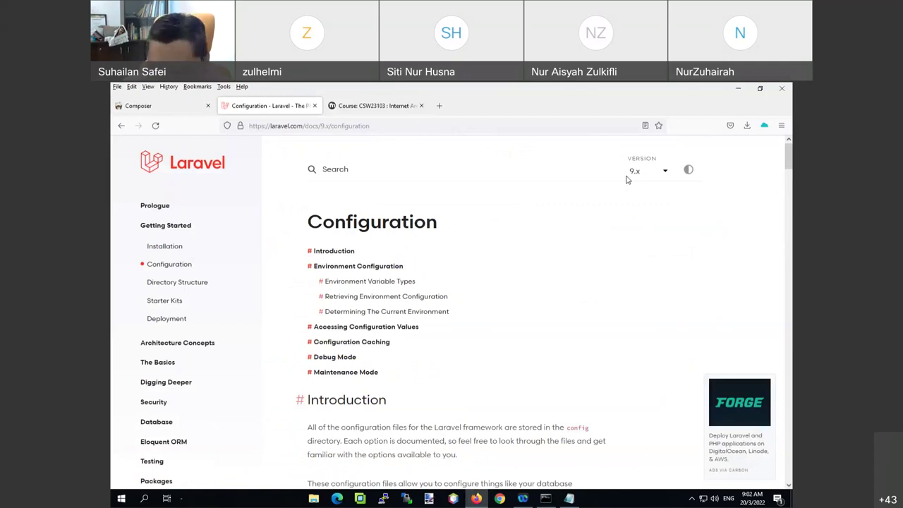
# Find and launch the XAMPP Control Panel
pyautogui.click(692, 498)
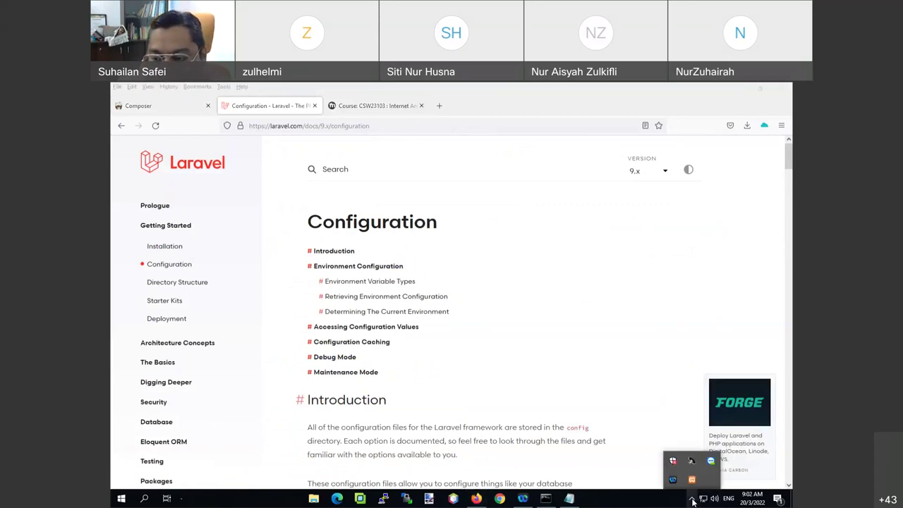
pyautogui.click(121, 498)
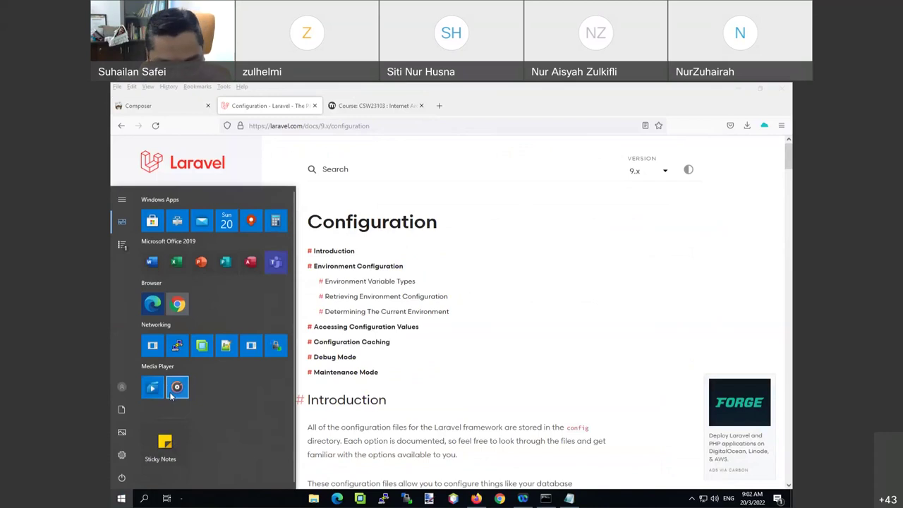
pyautogui.write('xc')
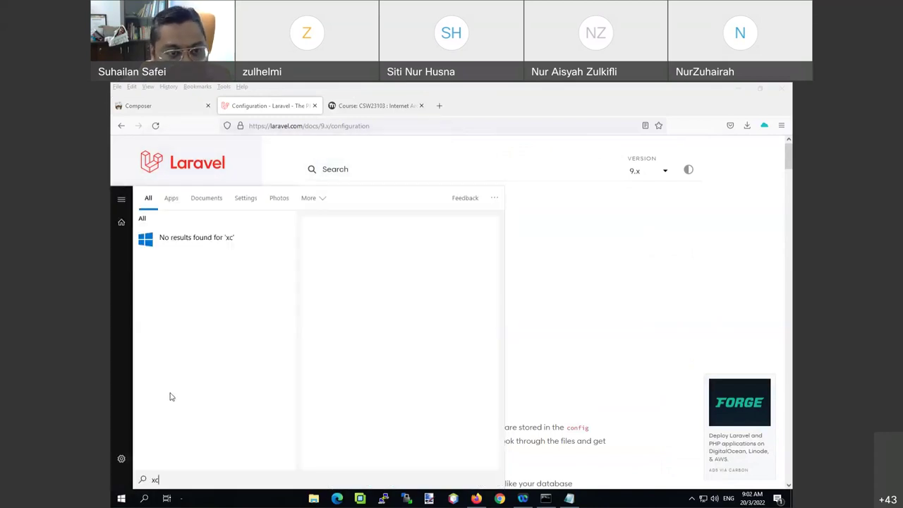
pyautogui.press('BackSpace')
pyautogui.write('a')
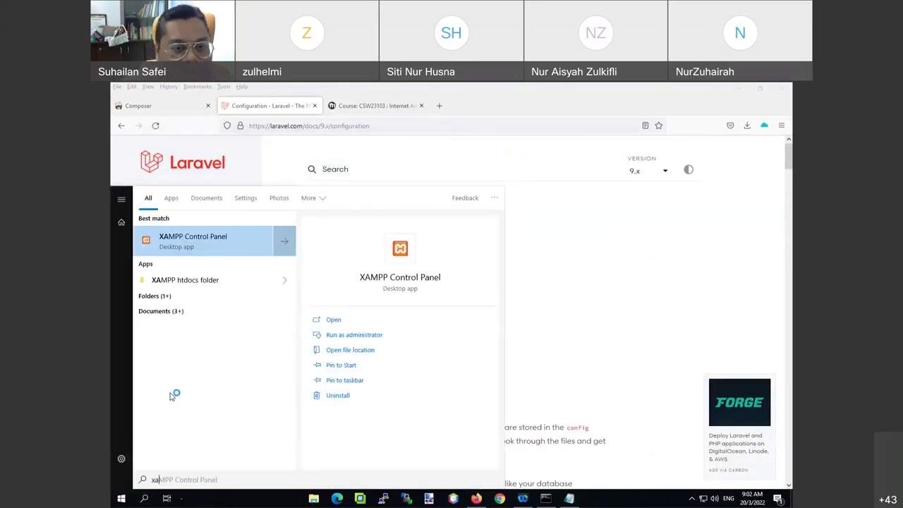
pyautogui.press('Return')
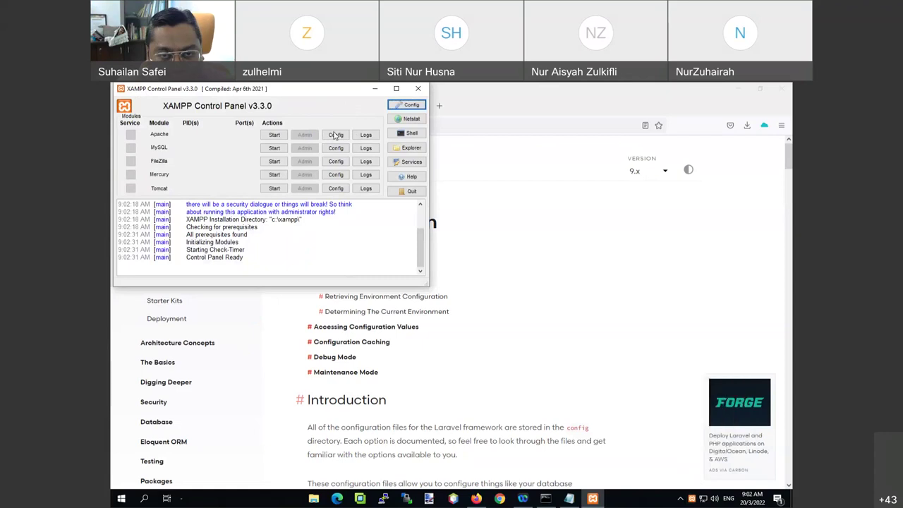
# Start the Apache module and open its localhost page in the browser
pyautogui.click(335, 134)
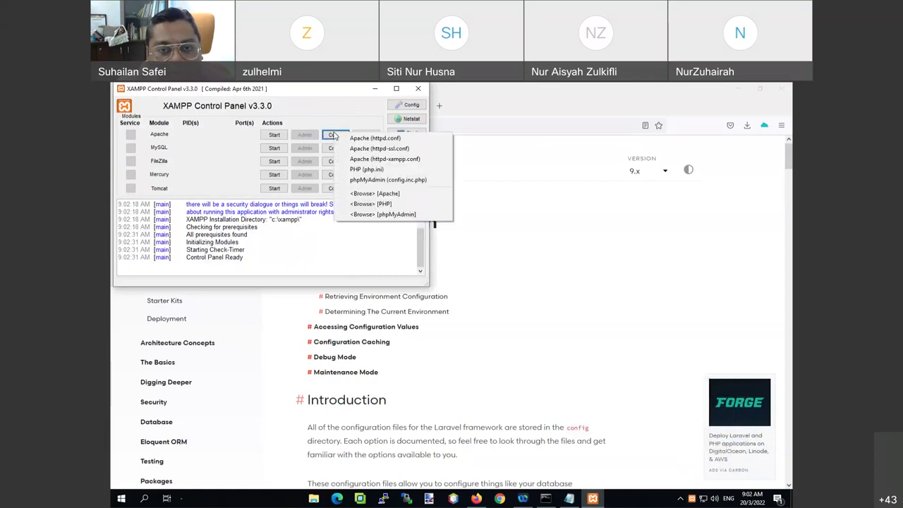
pyautogui.click(275, 135)
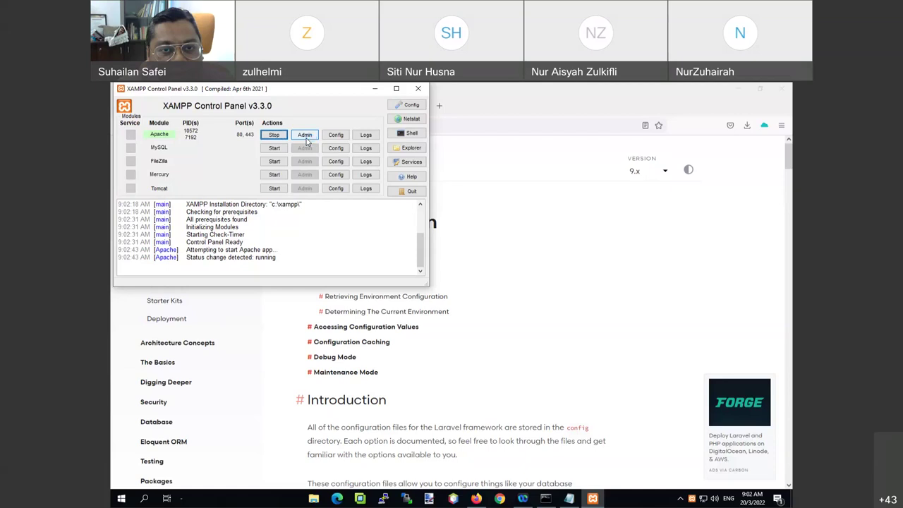
pyautogui.click(306, 141)
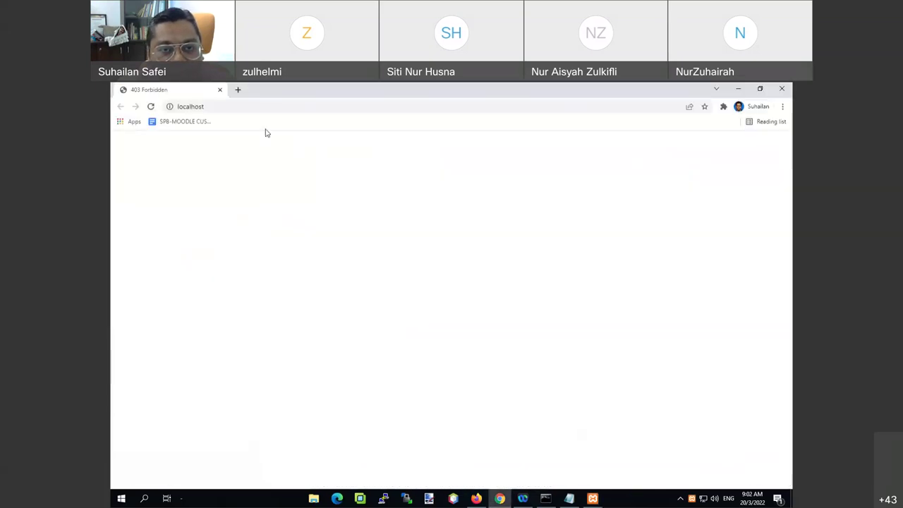
pyautogui.click(221, 107)
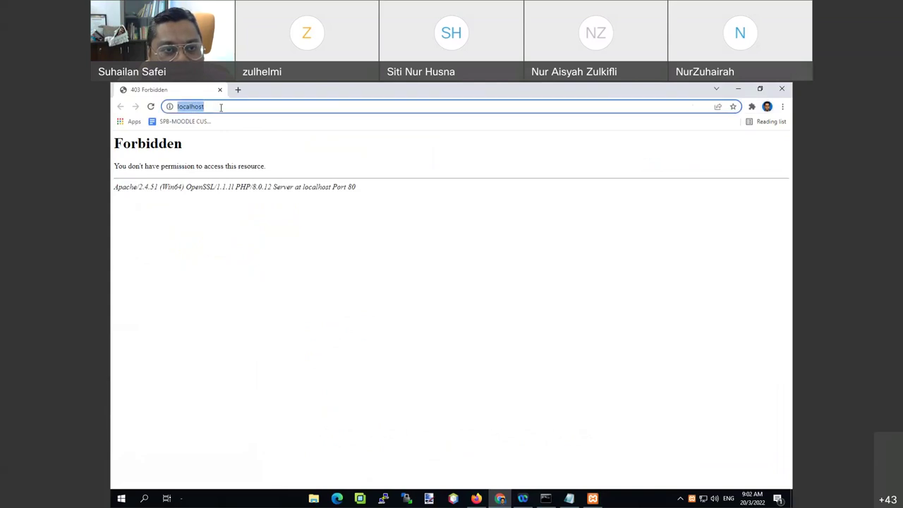
pyautogui.click(221, 107)
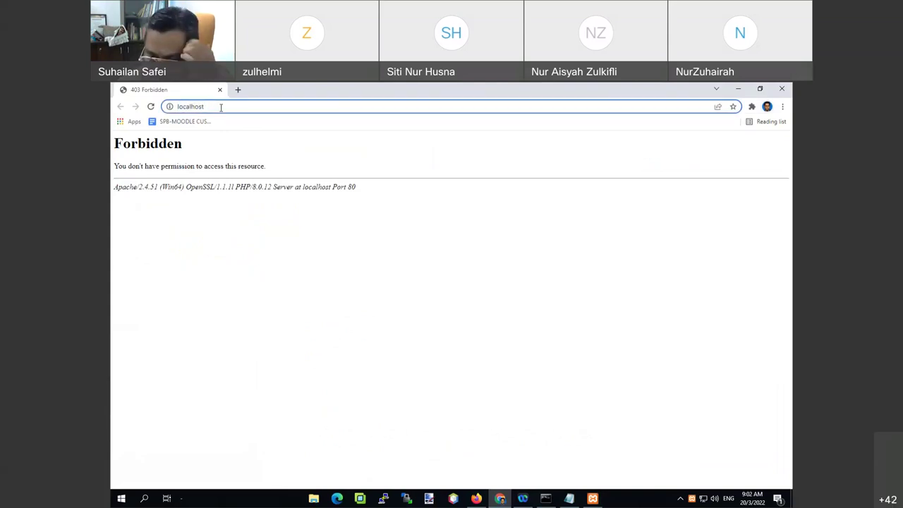
# Search Google for xampp in a new browser tab and open the Apache Friends download page
pyautogui.click(592, 498)
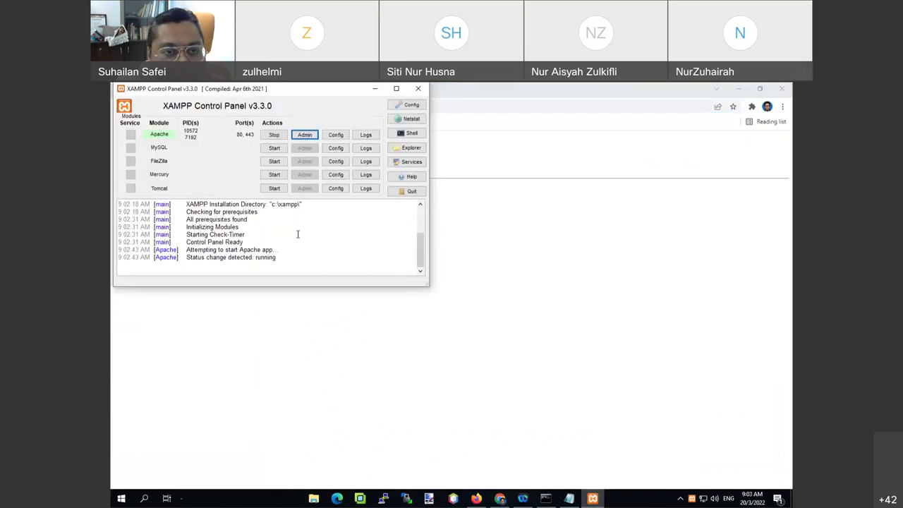
pyautogui.click(486, 99)
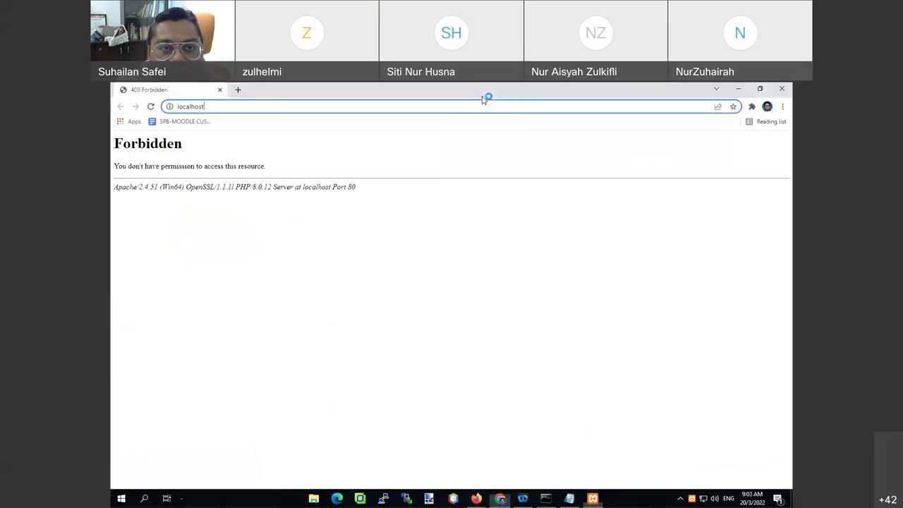
pyautogui.click(238, 90)
pyautogui.write('xampp')
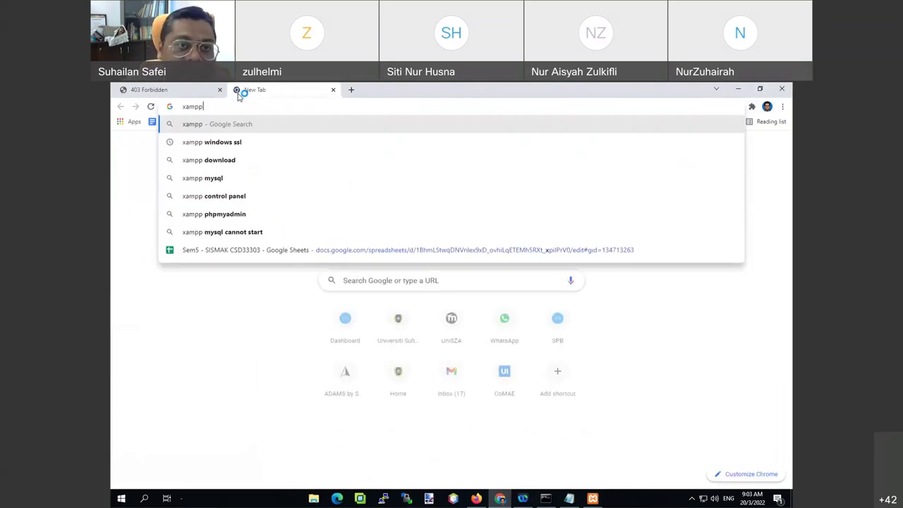
pyautogui.press('Return')
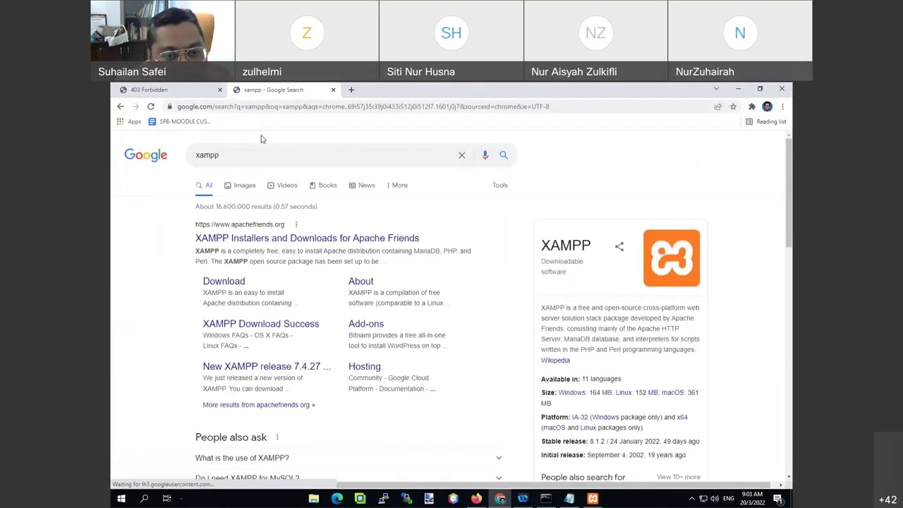
pyautogui.click(225, 282)
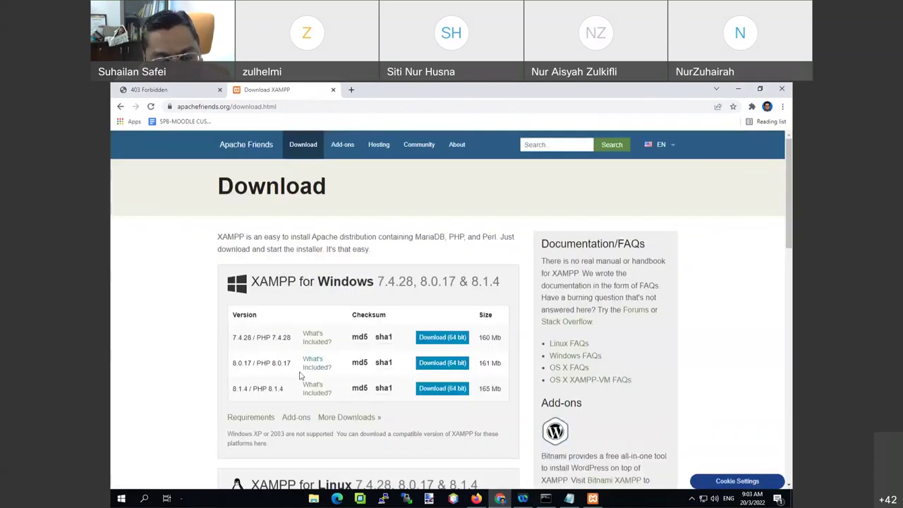
# Highlight the PHP 7.4.28 entry and download the 64-bit XAMPP for Windows installer, version 8.0.17
pyautogui.moveTo(260, 344); pyautogui.dragTo(287, 344)
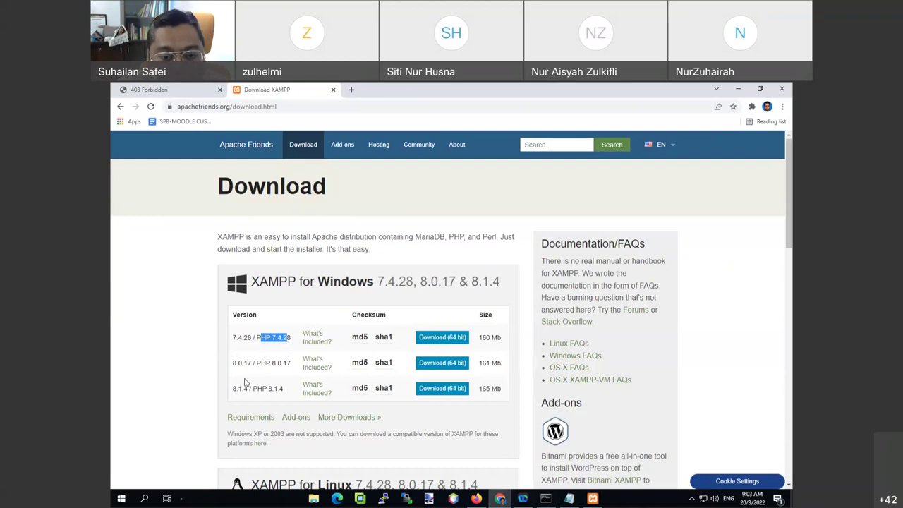
pyautogui.moveTo(257, 364); pyautogui.dragTo(269, 345)
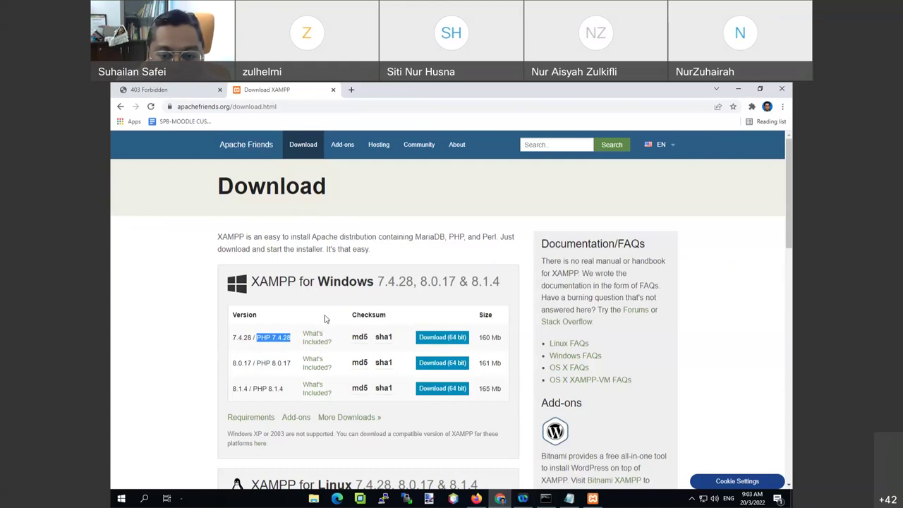
pyautogui.click(425, 362)
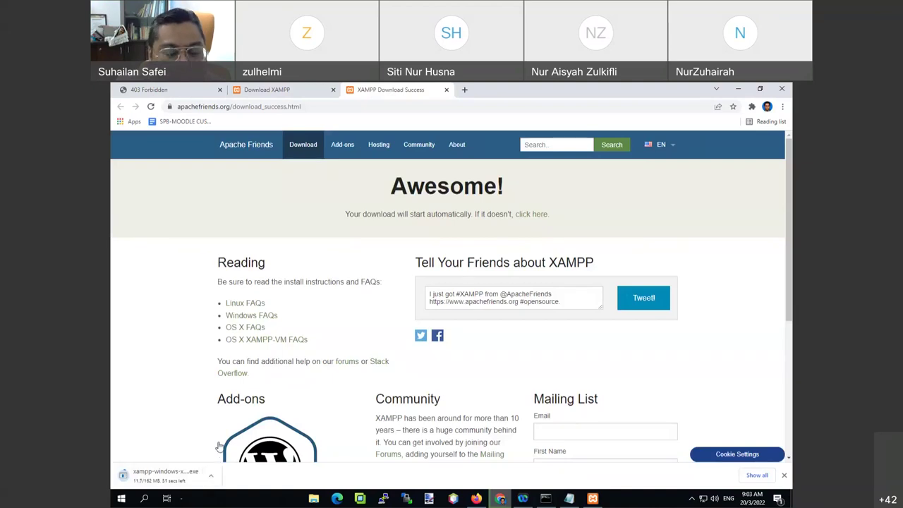
# Return to the XAMPP download page and highlight the PHP 8.0.17 and PHP 8.1.4 version entries
pyautogui.click(288, 91)
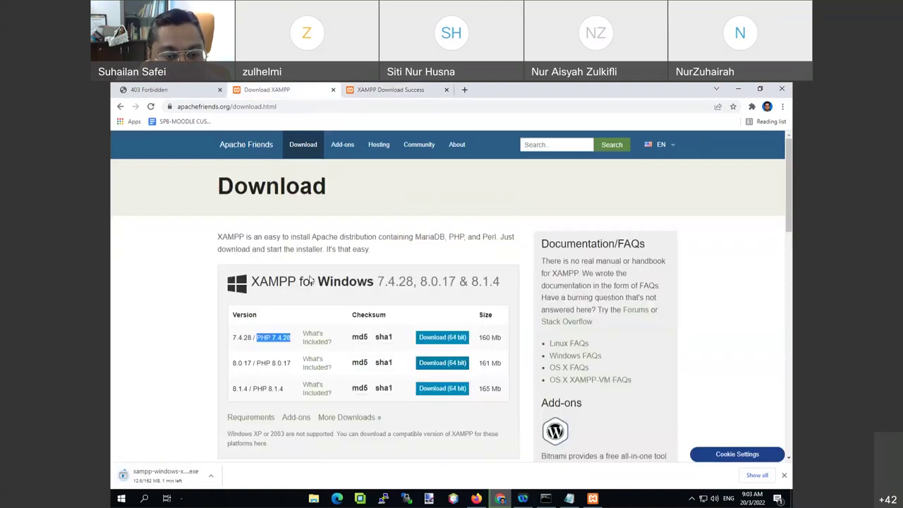
pyautogui.moveTo(258, 365); pyautogui.dragTo(303, 363)
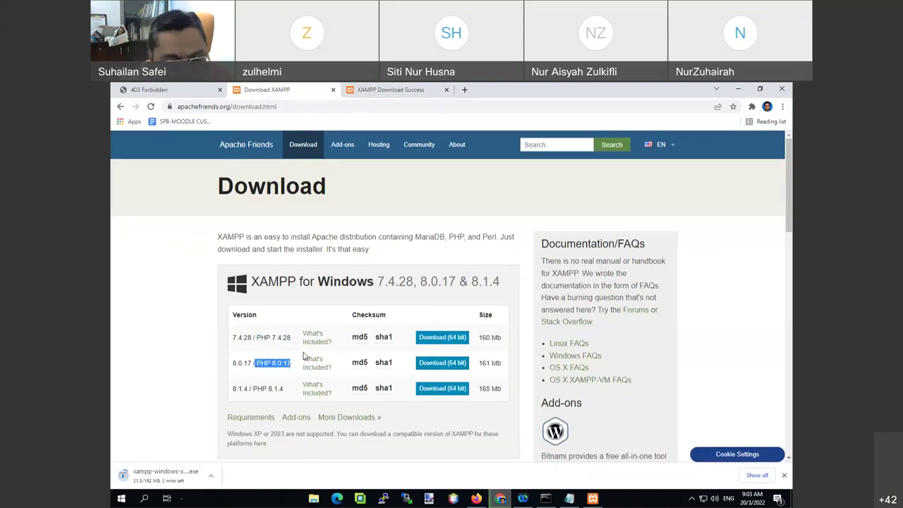
pyautogui.moveTo(252, 390); pyautogui.dragTo(293, 392)
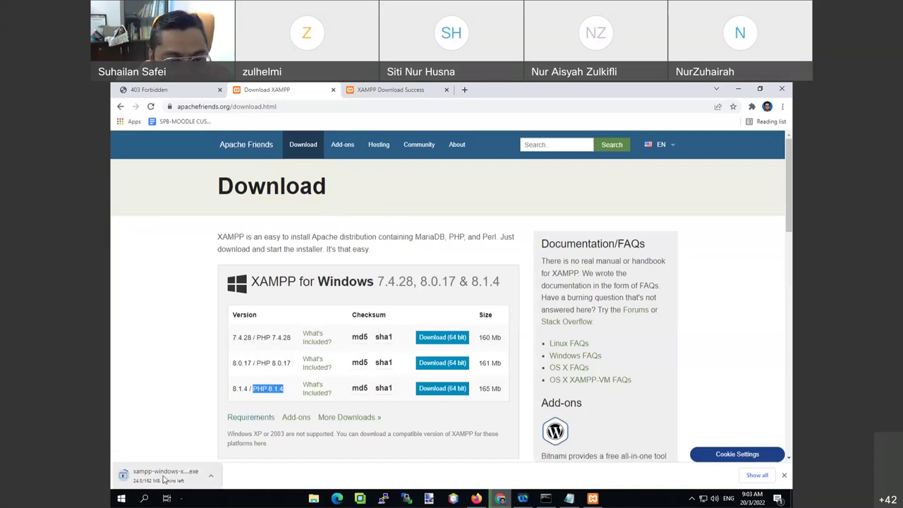
# Stop the Apache module and close the XAMPP Control Panel
pyautogui.click(593, 498)
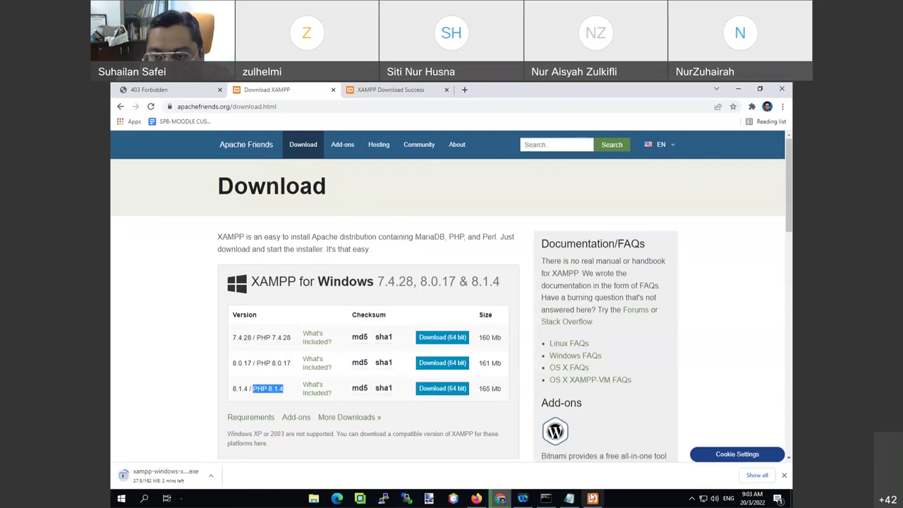
pyautogui.click(281, 135)
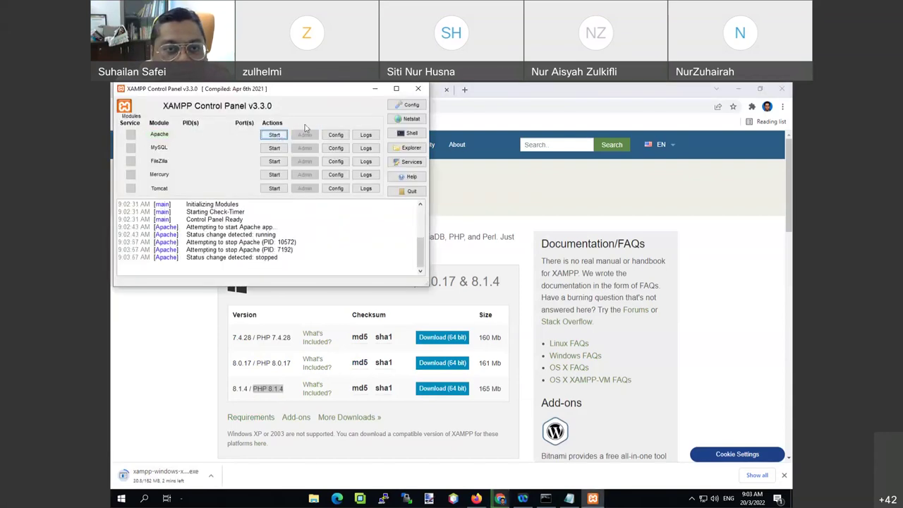
pyautogui.click(419, 90)
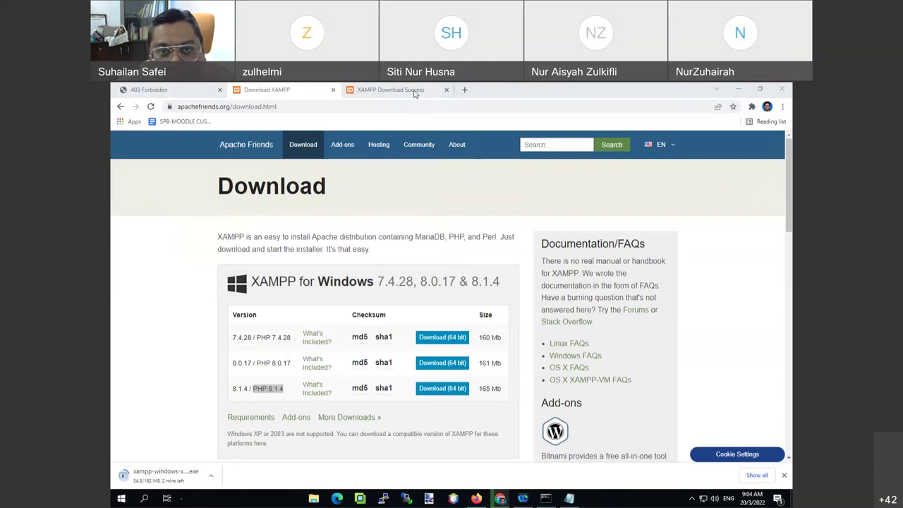
# Close the XAMPP Download Success page and search Google for composer from the localhost tab
pyautogui.click(437, 90)
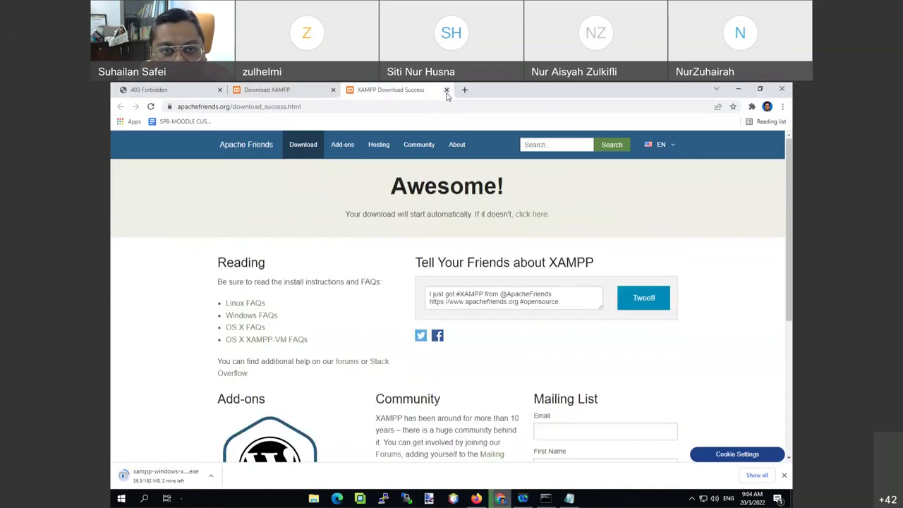
pyautogui.click(446, 90)
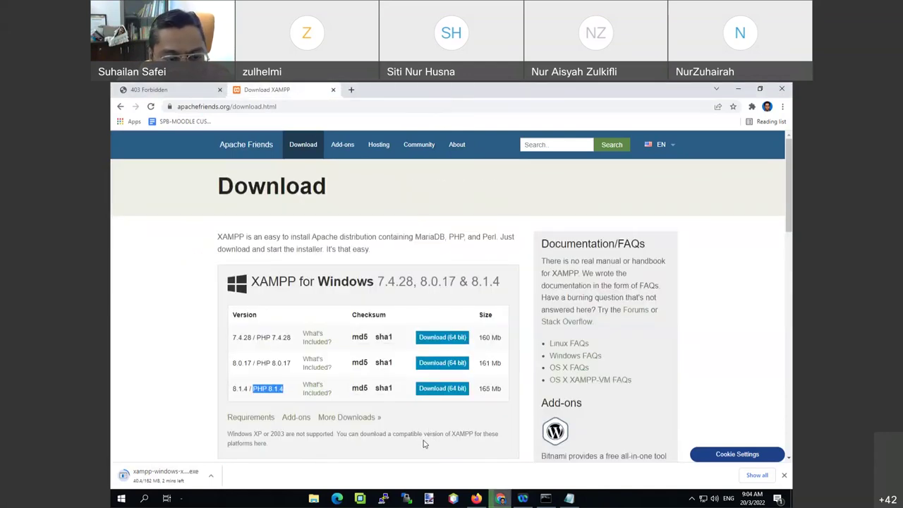
pyautogui.click(161, 90)
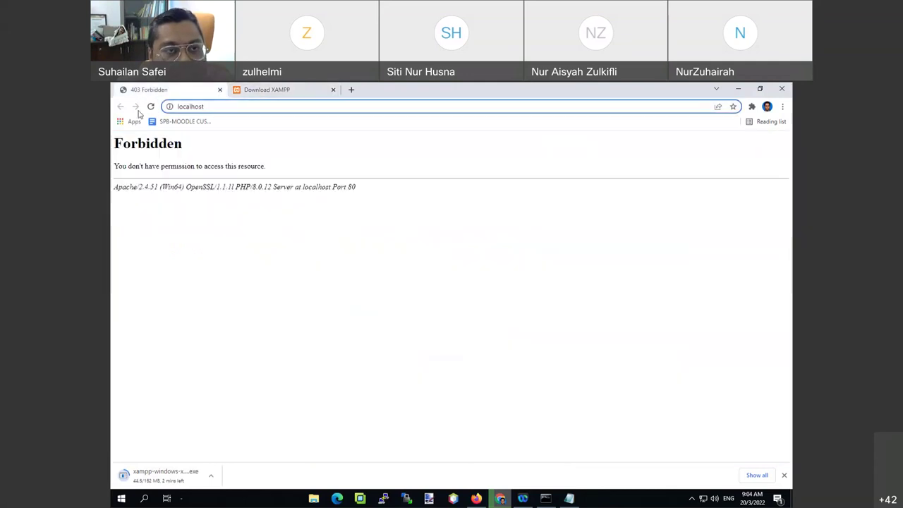
pyautogui.click(223, 107)
pyautogui.write('composer')
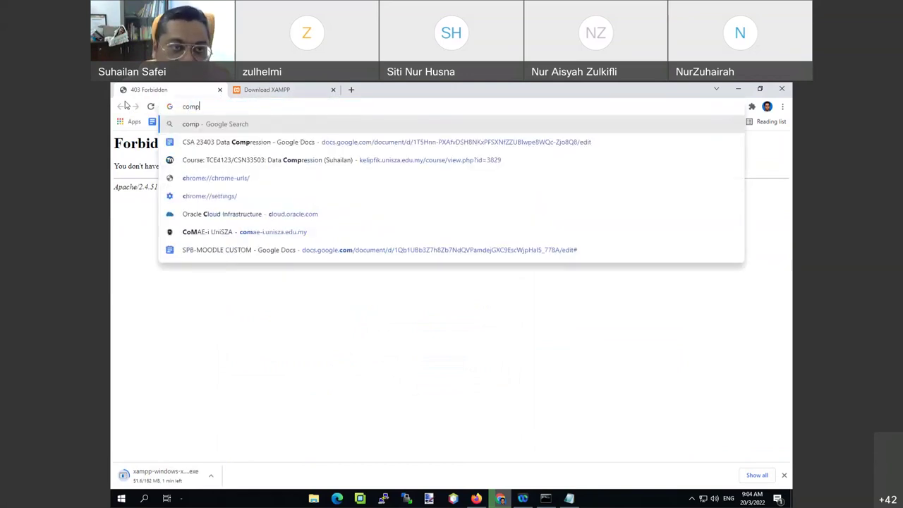
pyautogui.press('Return')
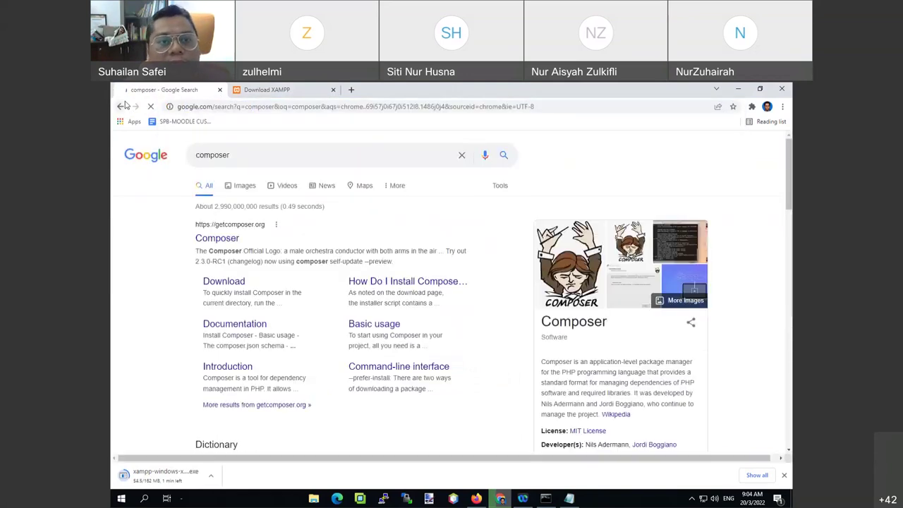
# Open the getcomposer.org site from the search results and go to its Composer download page
pyautogui.click(224, 238)
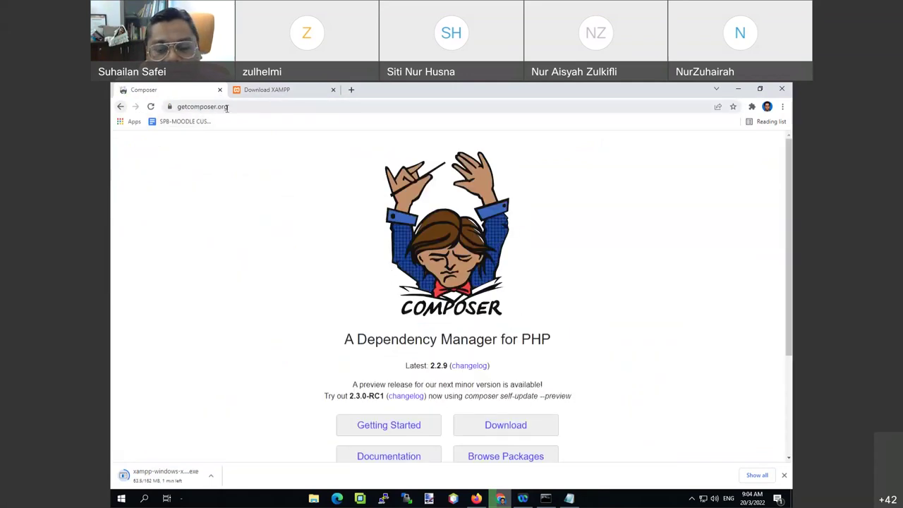
pyautogui.scroll(-1, 596, 319)
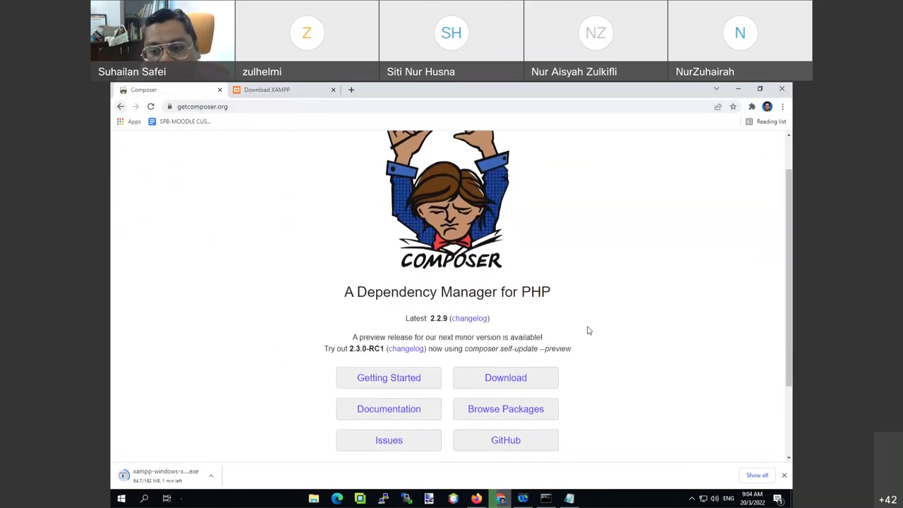
pyautogui.click(528, 378)
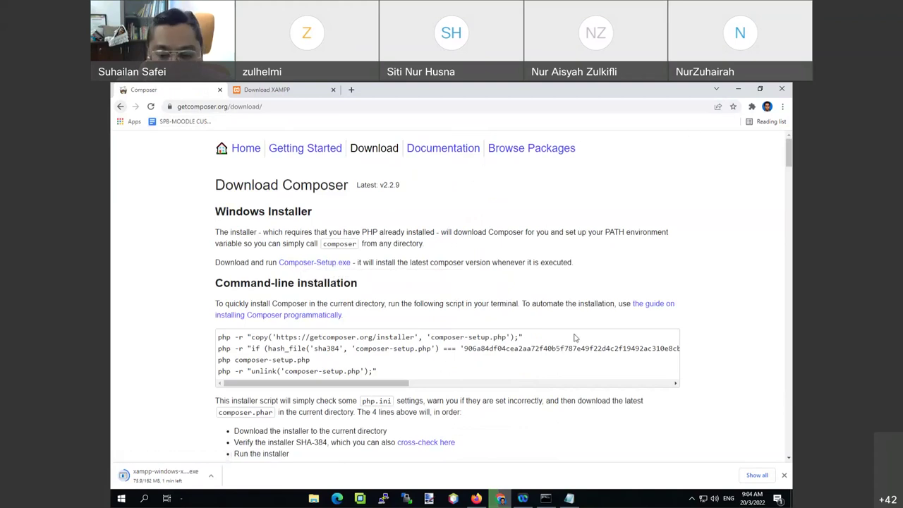
# Open the Downloads folder in File Explorer
pyautogui.click(306, 499)
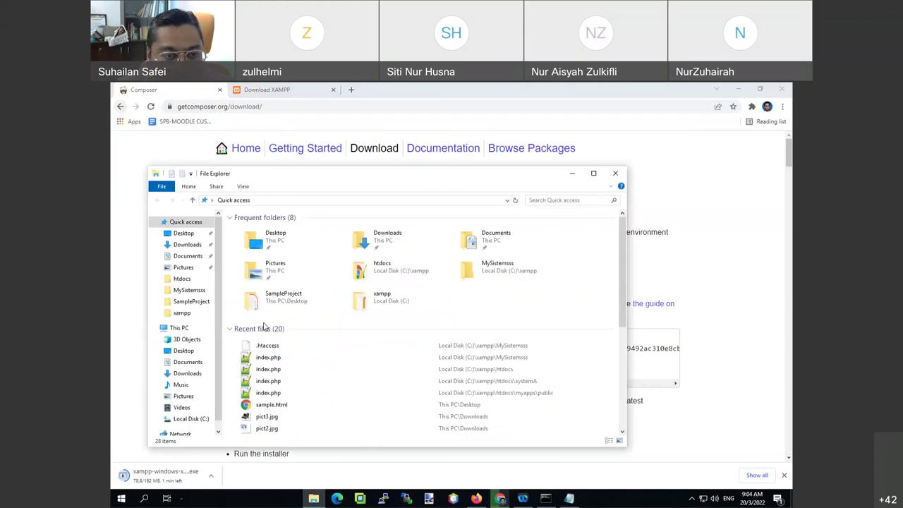
pyautogui.click(188, 245)
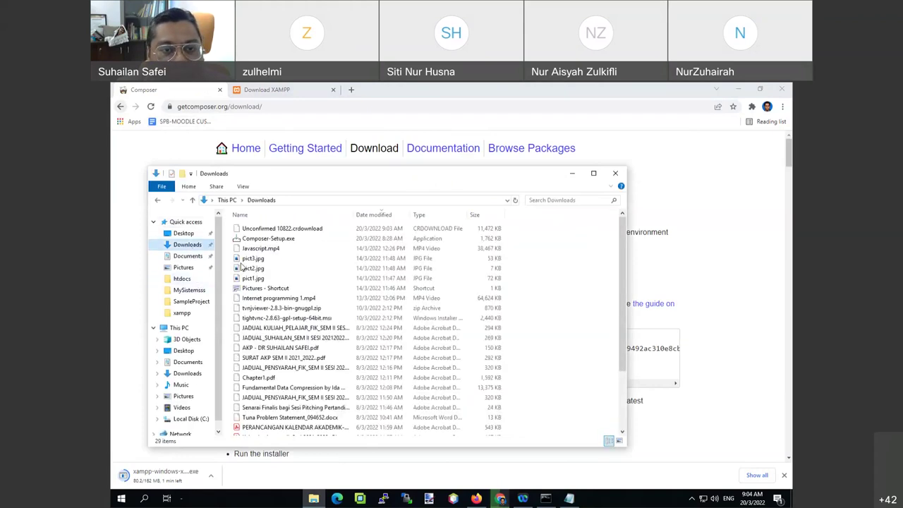
# Locate the Composer-Setup.exe installer in the Downloads folder, then close the folder window
pyautogui.click(285, 240)
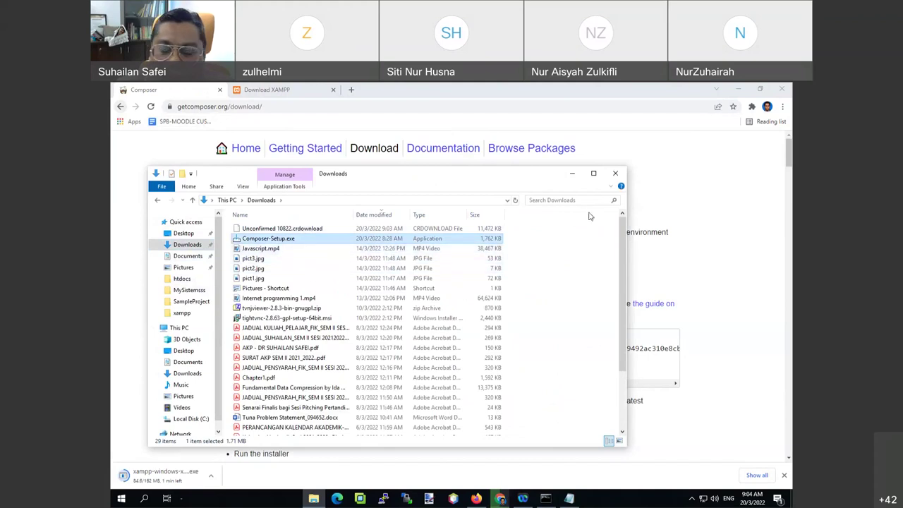
pyautogui.click(615, 177)
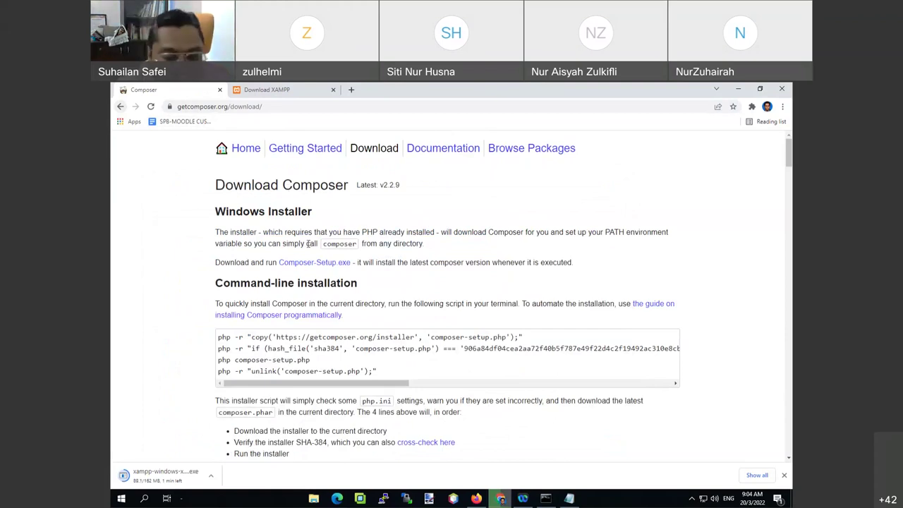
# Run the composer command in a new Command Prompt and check the installed Composer version at the start of its output
pyautogui.click(122, 499)
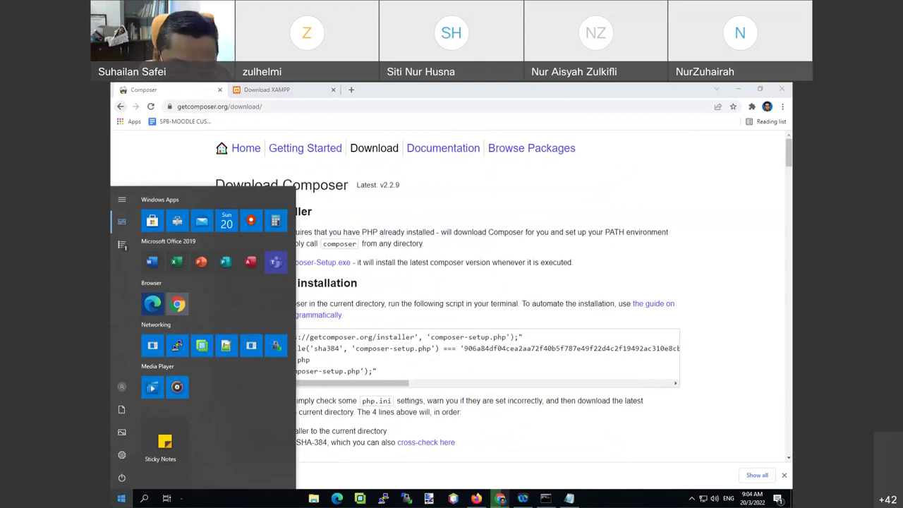
pyautogui.write('cmd')
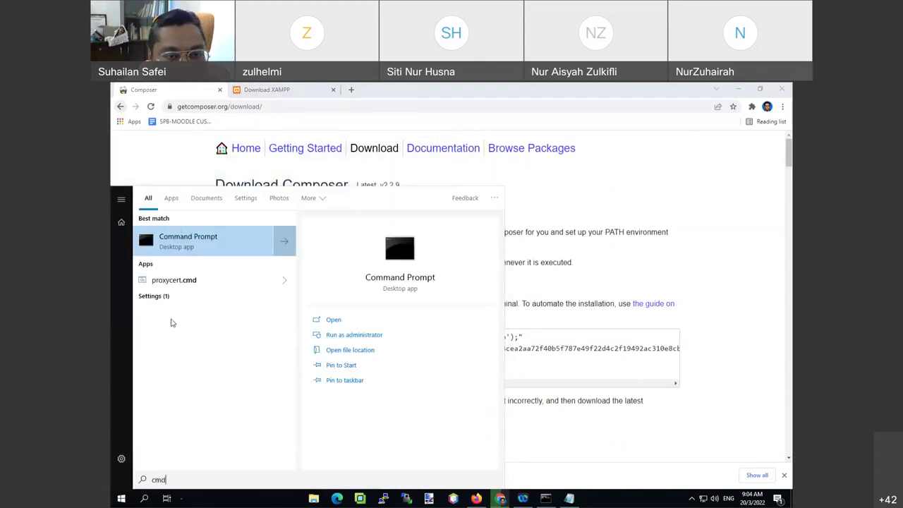
pyautogui.click(213, 252)
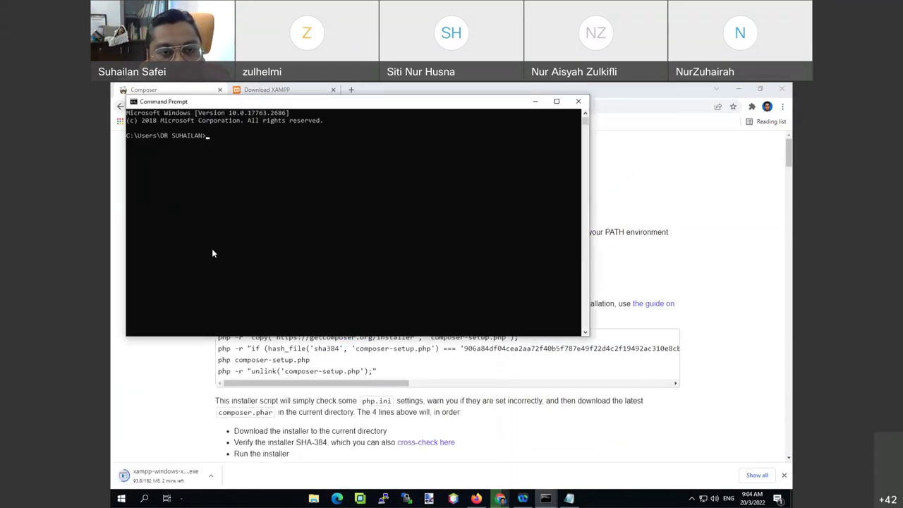
pyautogui.write('composer')
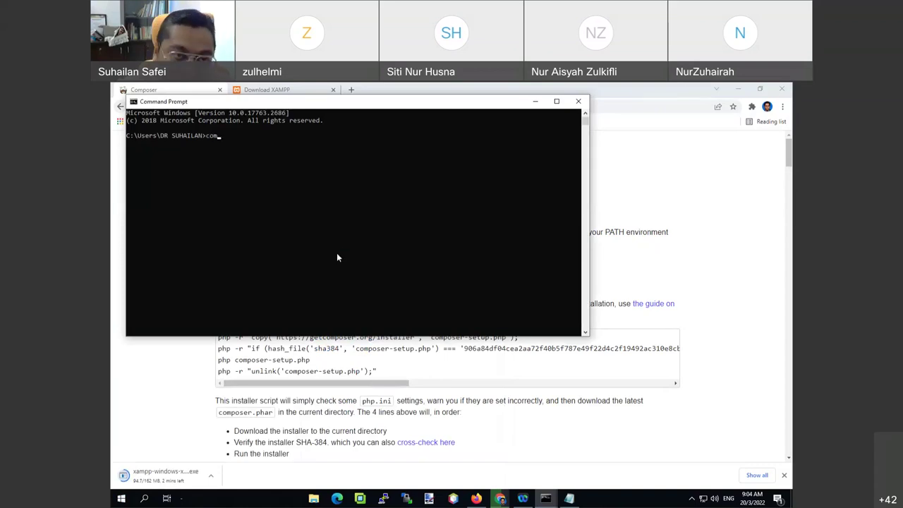
pyautogui.press('Return')
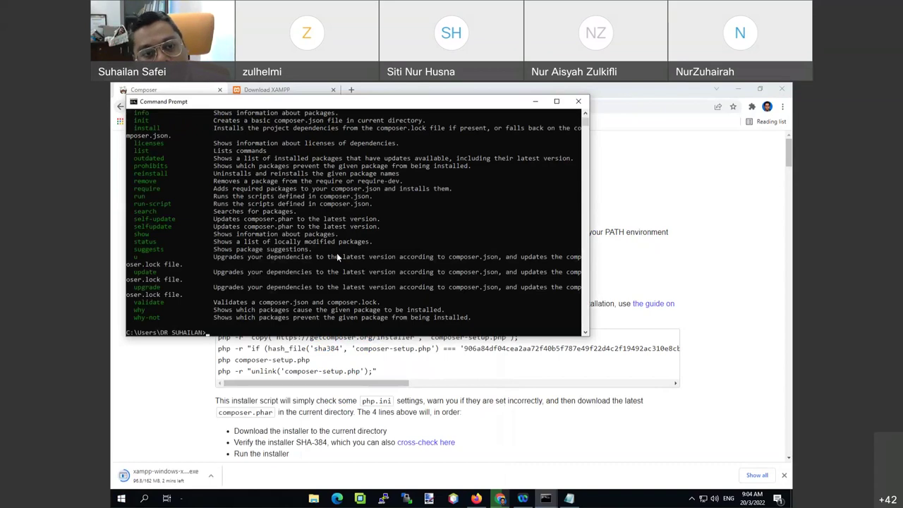
pyautogui.scroll(2, 312, 246)
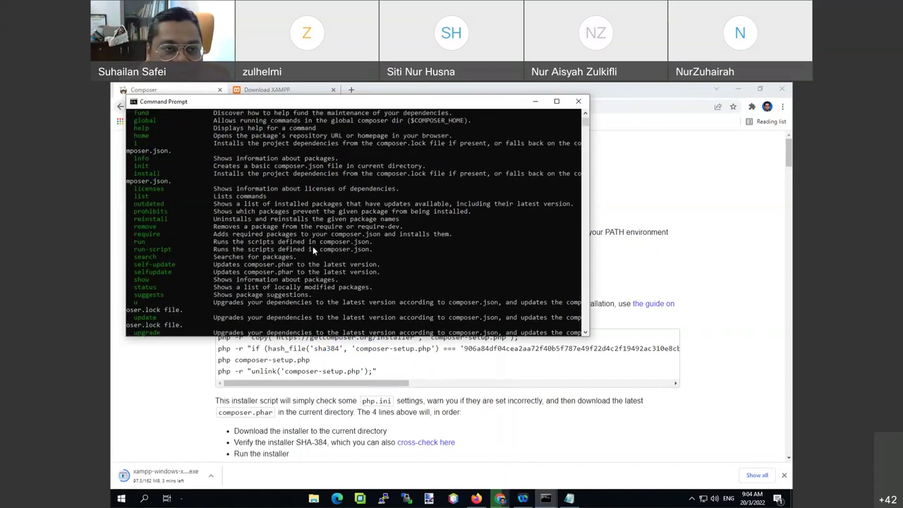
pyautogui.scroll(15, 312, 246)
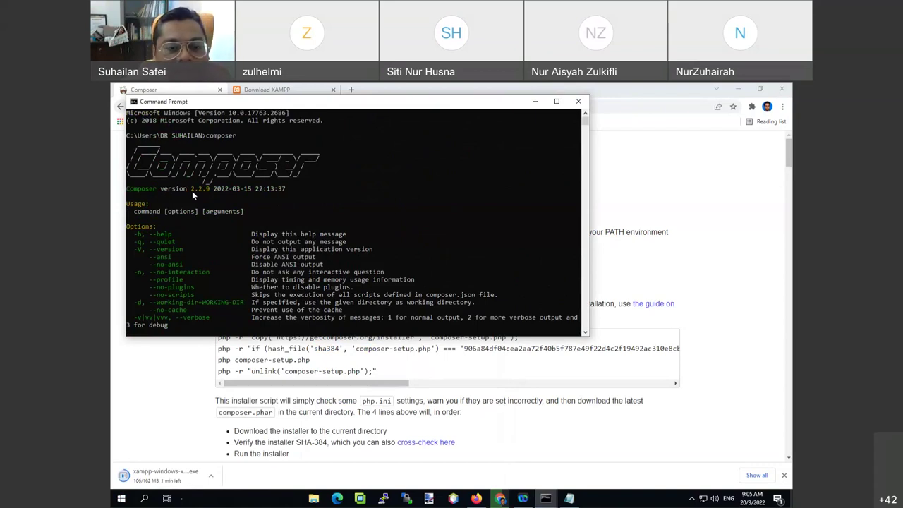
pyautogui.moveTo(351, 105); pyautogui.dragTo(427, 172)
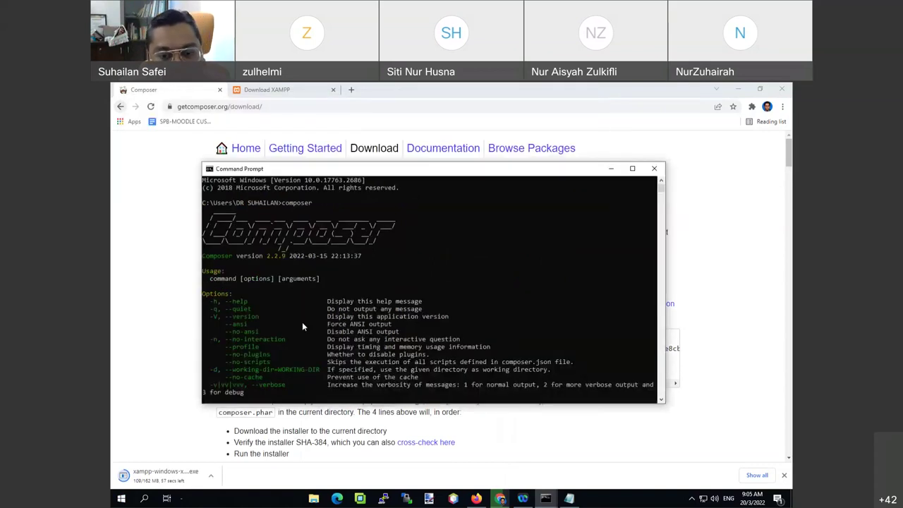
# Find the XAMPP uninstaller in the C:\xampp folder and launch uninstall.exe
pyautogui.click(121, 498)
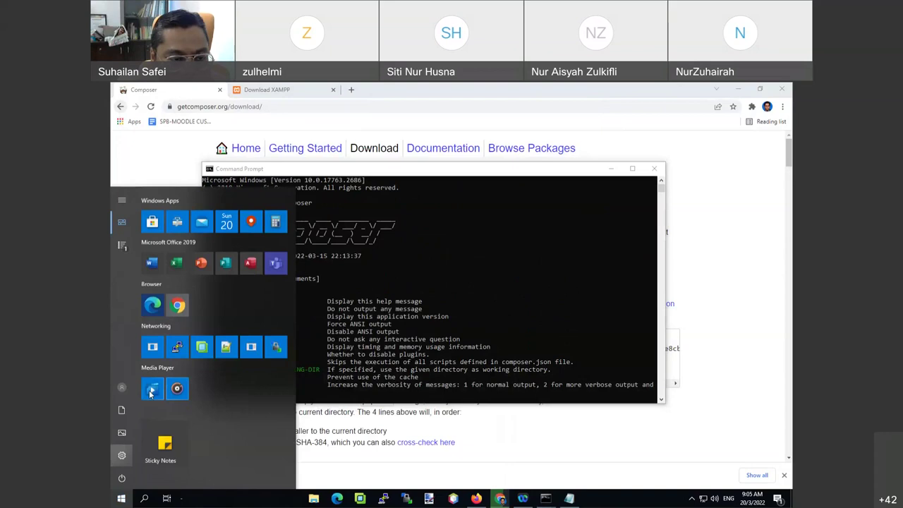
pyautogui.write('unin')
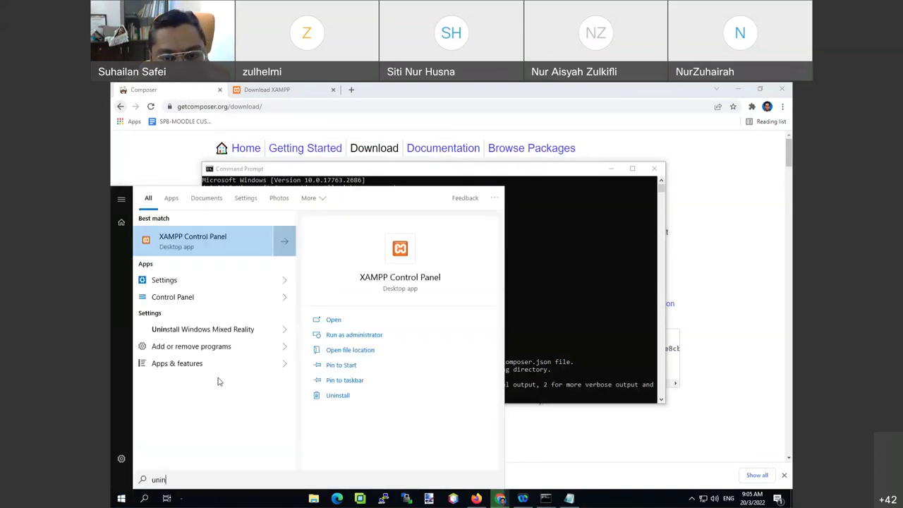
pyautogui.click(335, 350)
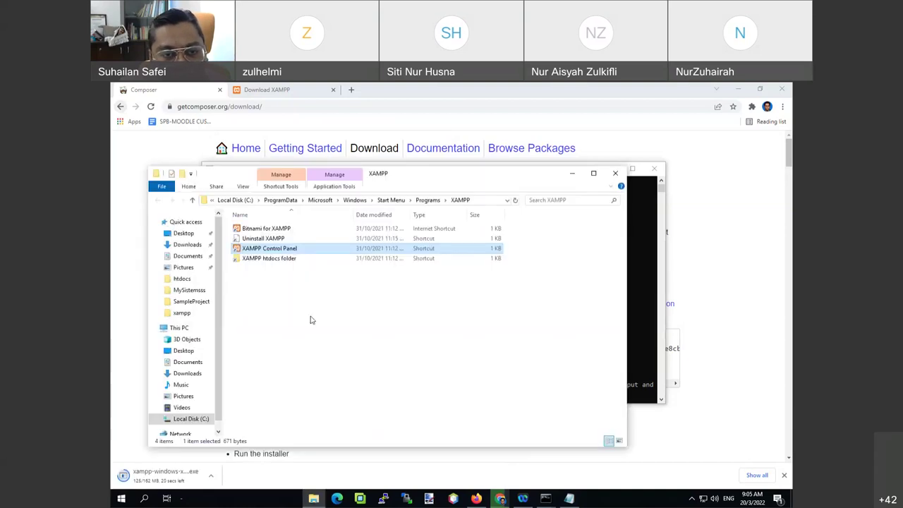
pyautogui.click(182, 312)
pyautogui.scroll(-10, 317, 391)
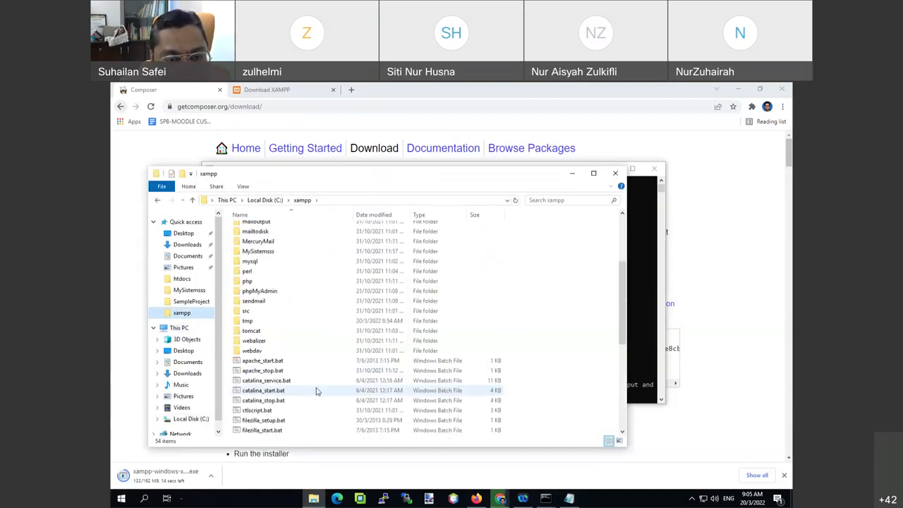
pyautogui.scroll(-3, 317, 391)
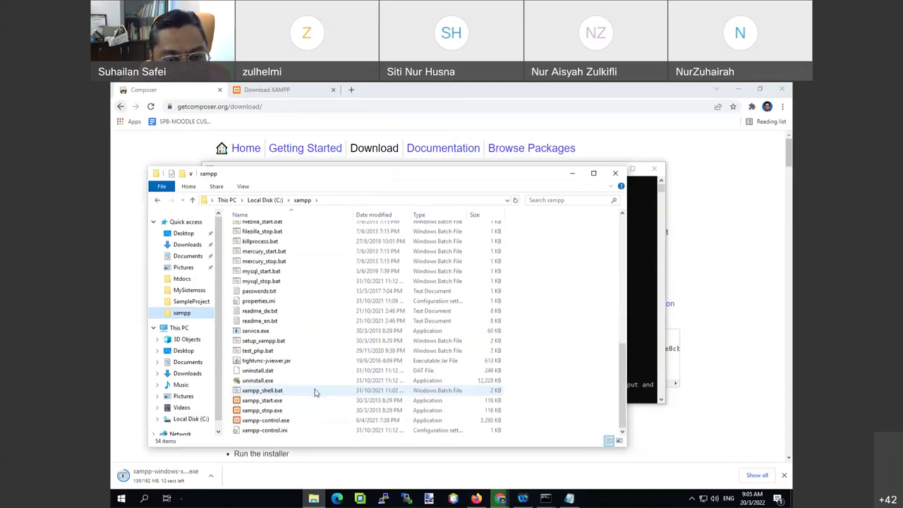
pyautogui.doubleClick(257, 383)
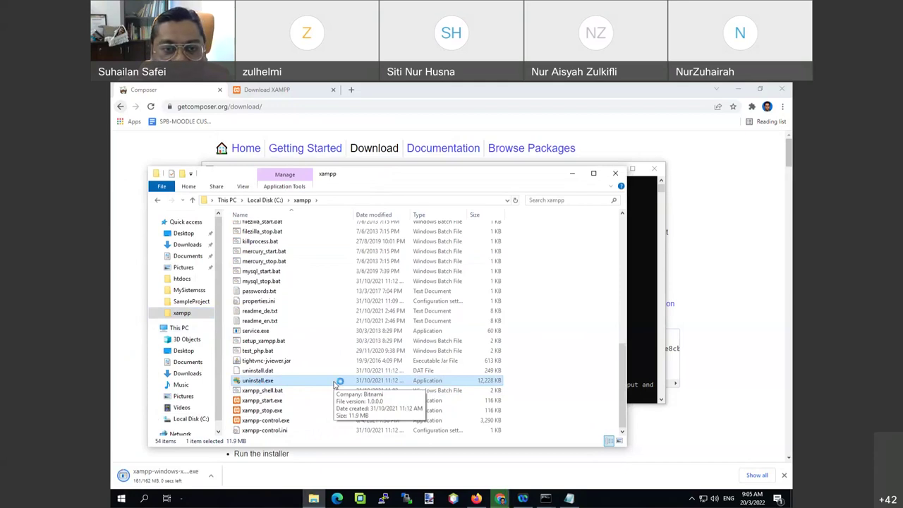
pyautogui.moveTo(394, 175); pyautogui.dragTo(469, 174)
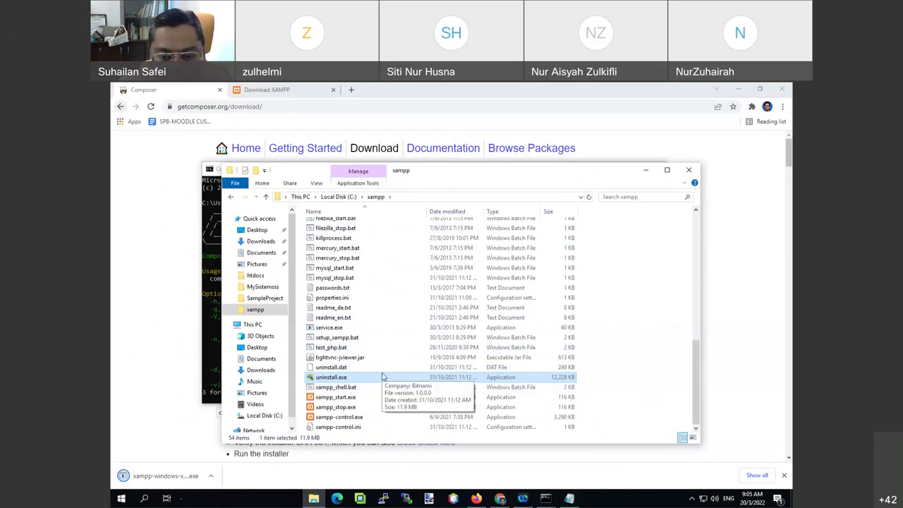
pyautogui.click(499, 499)
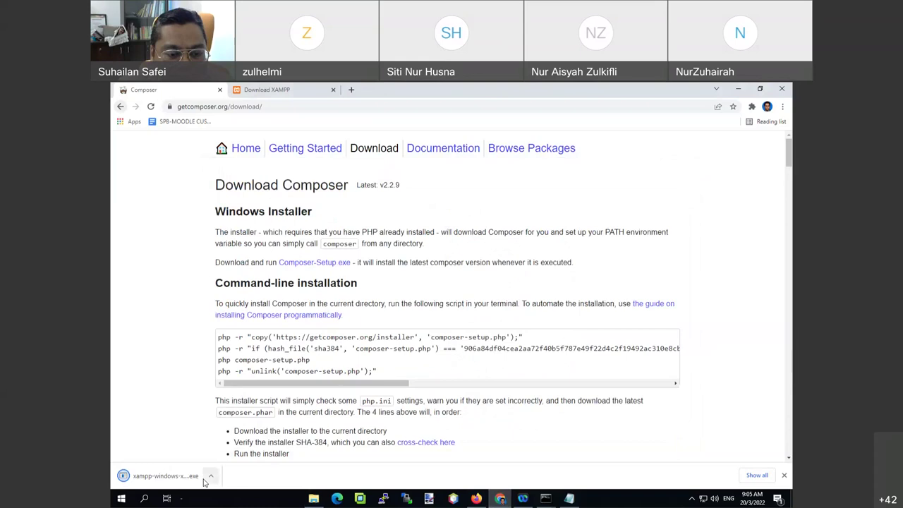
pyautogui.click(476, 499)
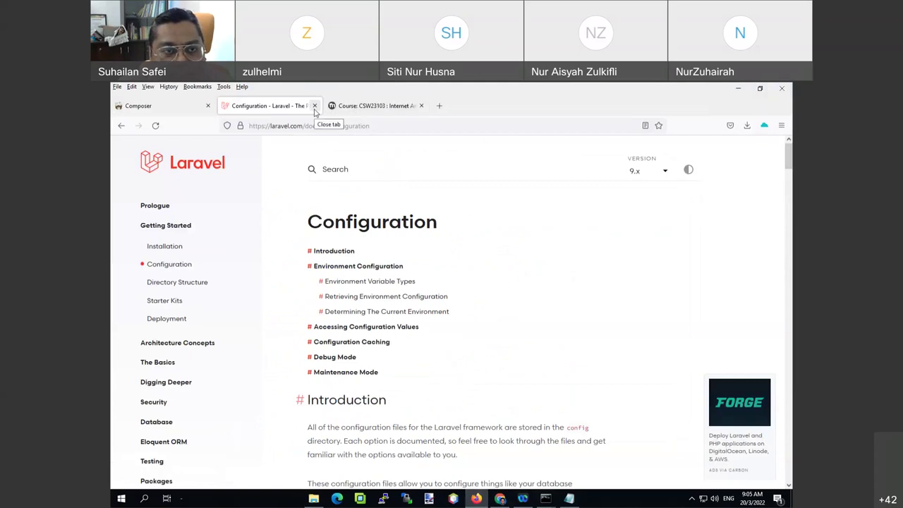
pyautogui.click(163, 111)
pyautogui.click(284, 114)
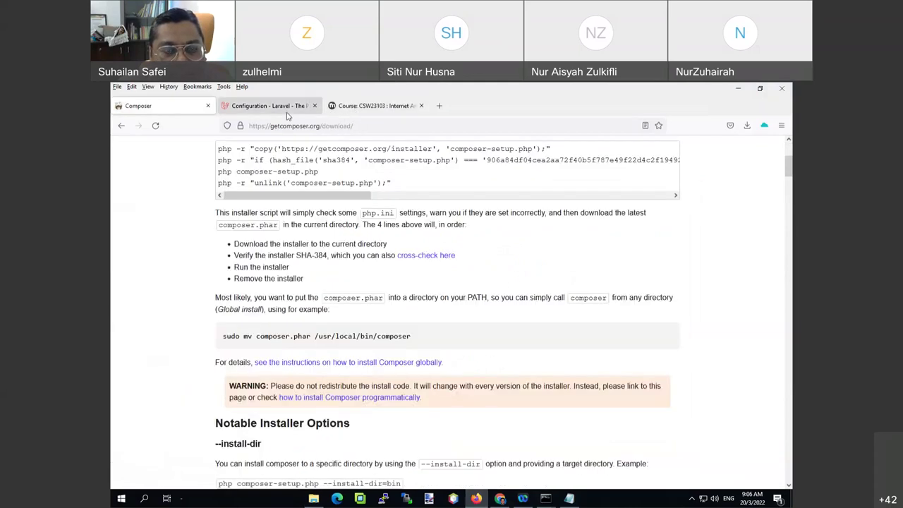
pyautogui.click(163, 106)
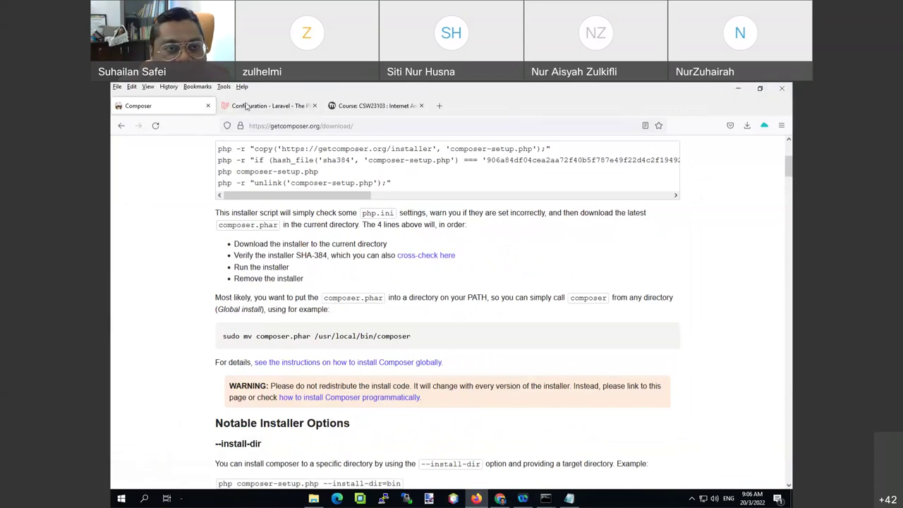
pyautogui.click(247, 106)
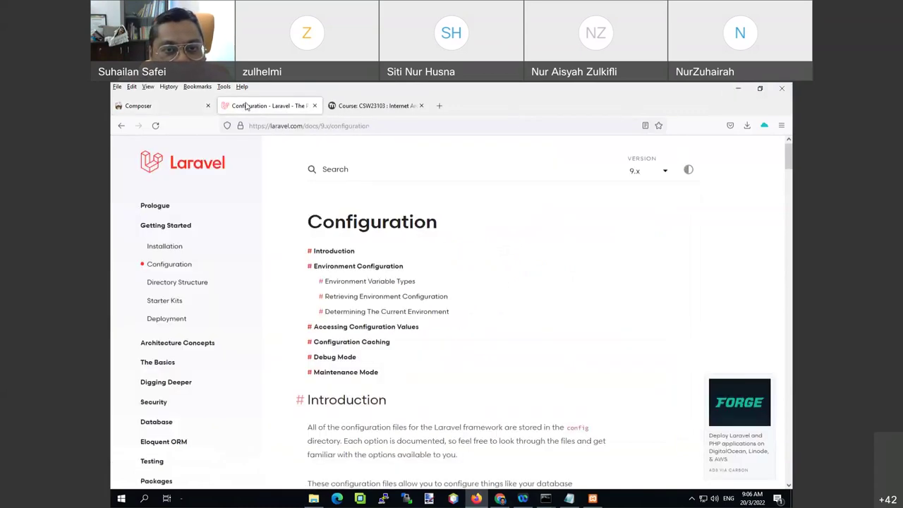
pyautogui.click(170, 107)
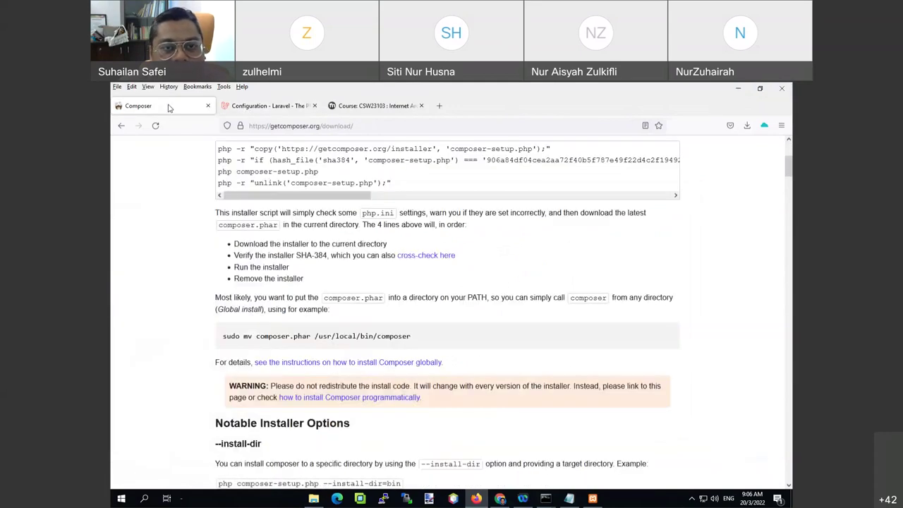
# Minimize Firefox and confirm uninstalling XAMPP with all its modules, including removal of the C:\xampp\htdocs folder
pyautogui.click(738, 88)
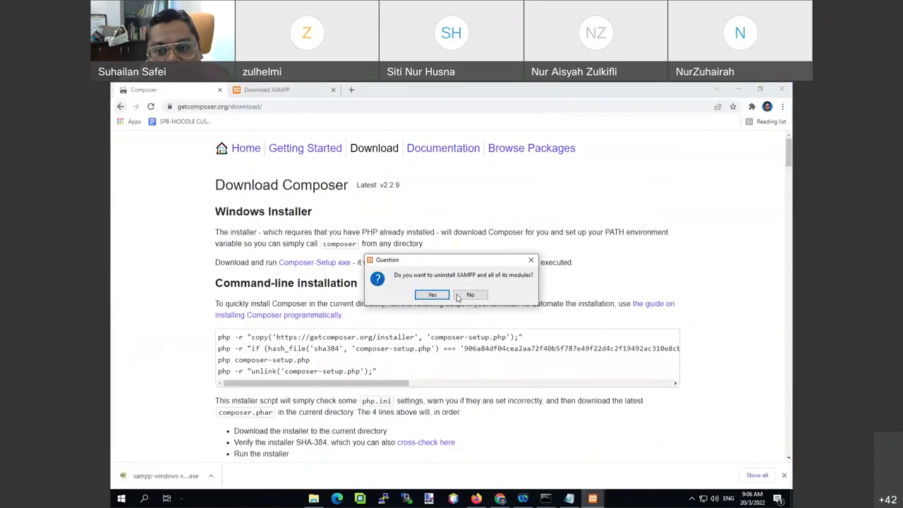
pyautogui.click(432, 299)
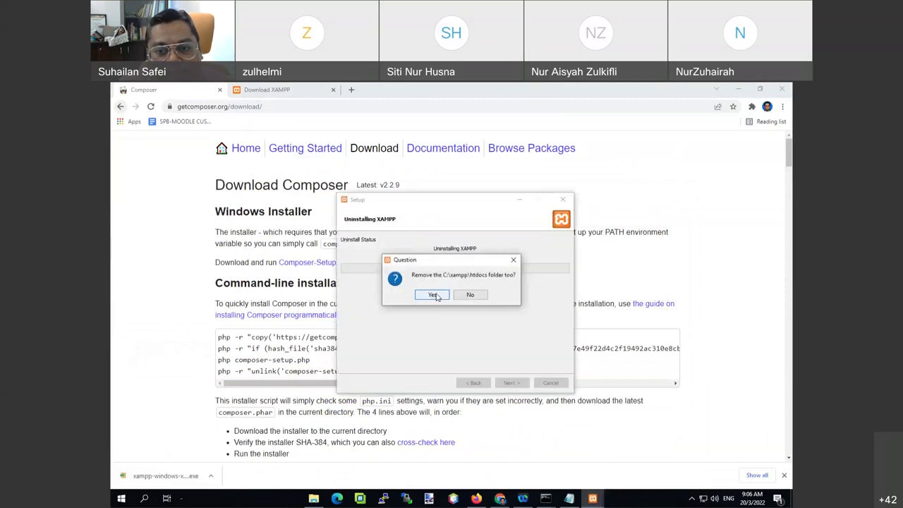
pyautogui.click(431, 296)
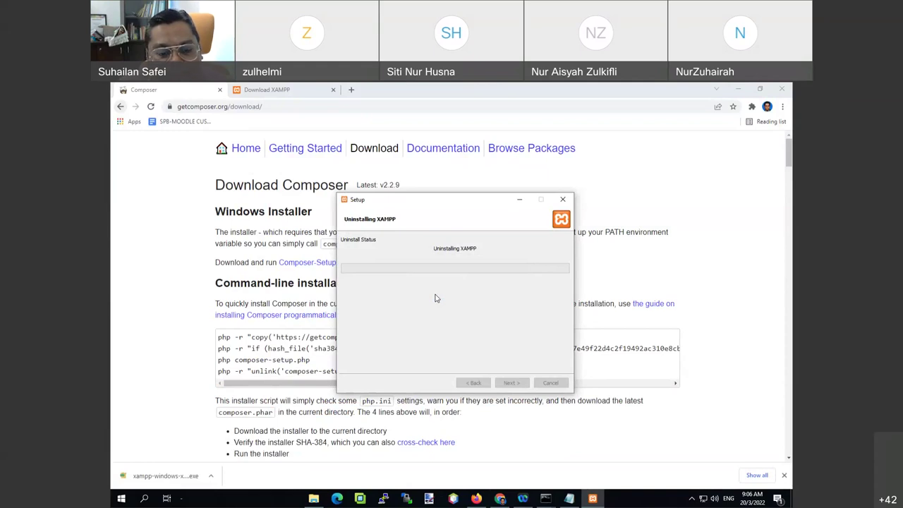
# Close the Download XAMPP page, and minimize the browser and Command Prompt windows
pyautogui.click(311, 88)
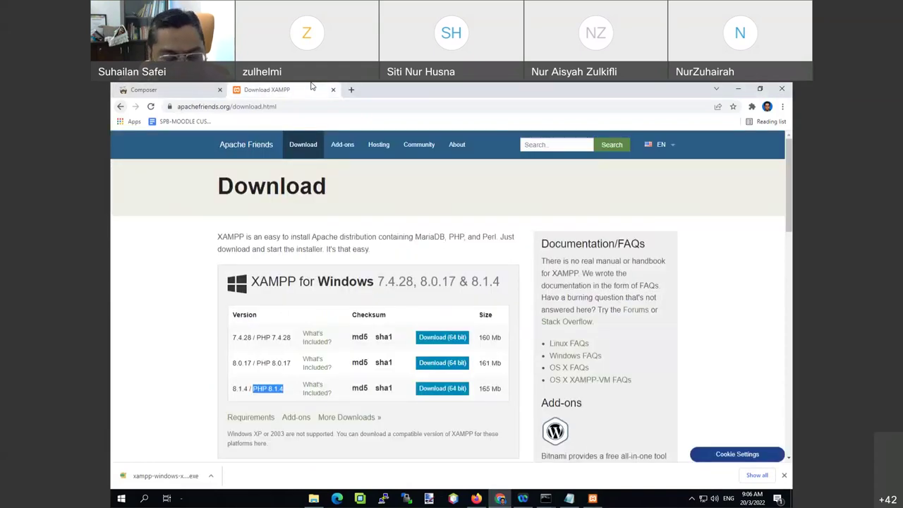
pyautogui.click(332, 90)
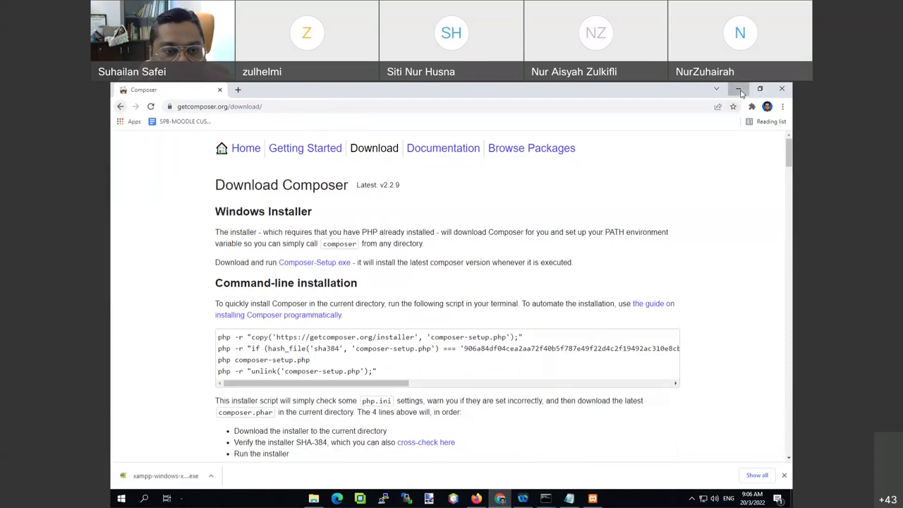
pyautogui.click(738, 90)
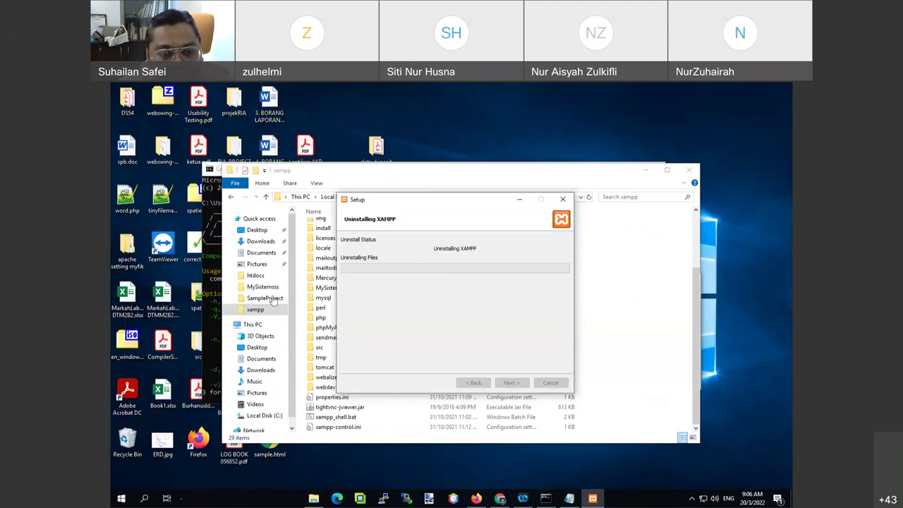
pyautogui.click(213, 297)
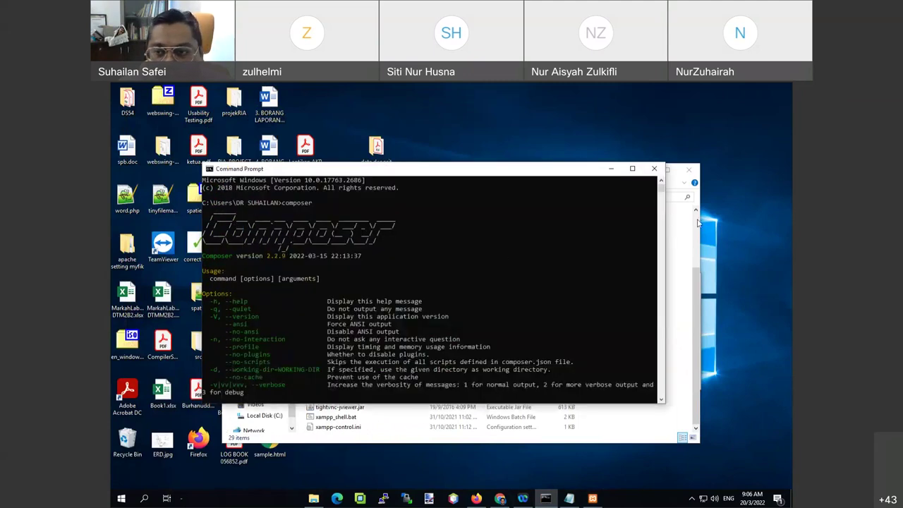
pyautogui.click(654, 173)
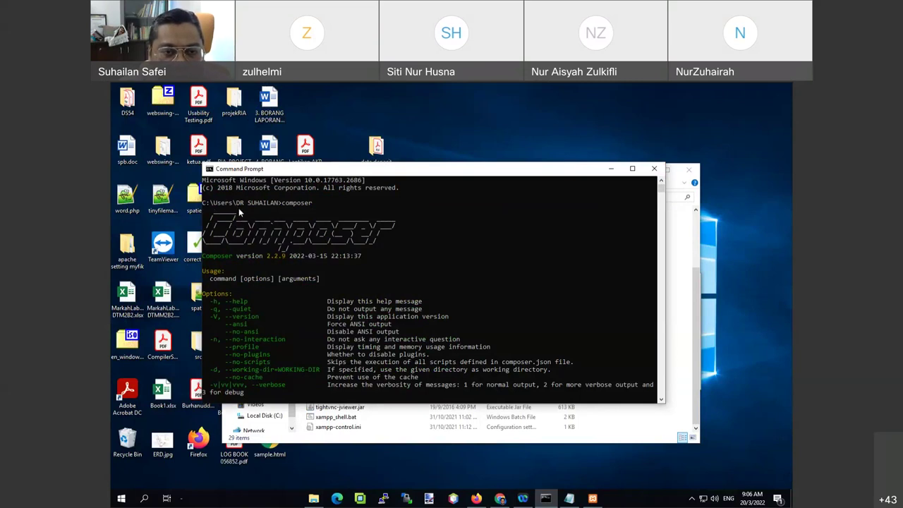
pyautogui.click(611, 170)
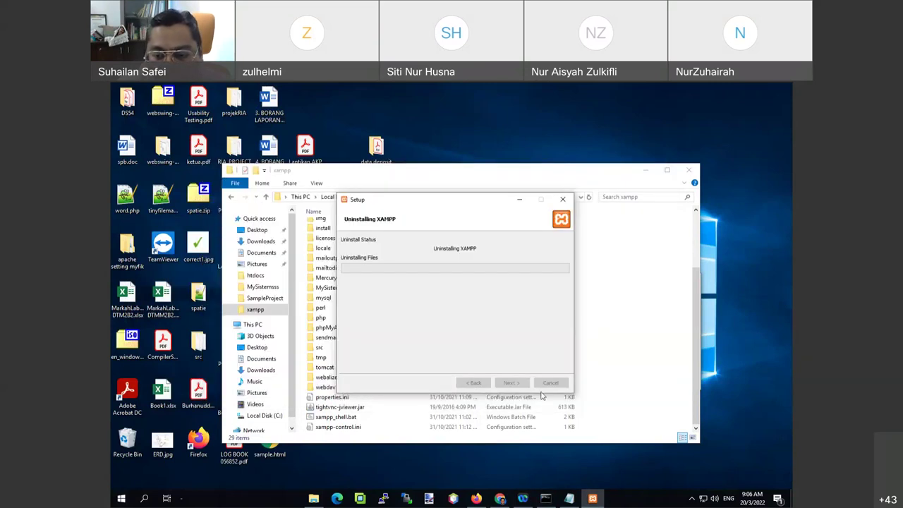
# Check the remaining contents of the C:\xampp folder and return to the Composer download page in Chrome
pyautogui.click(500, 499)
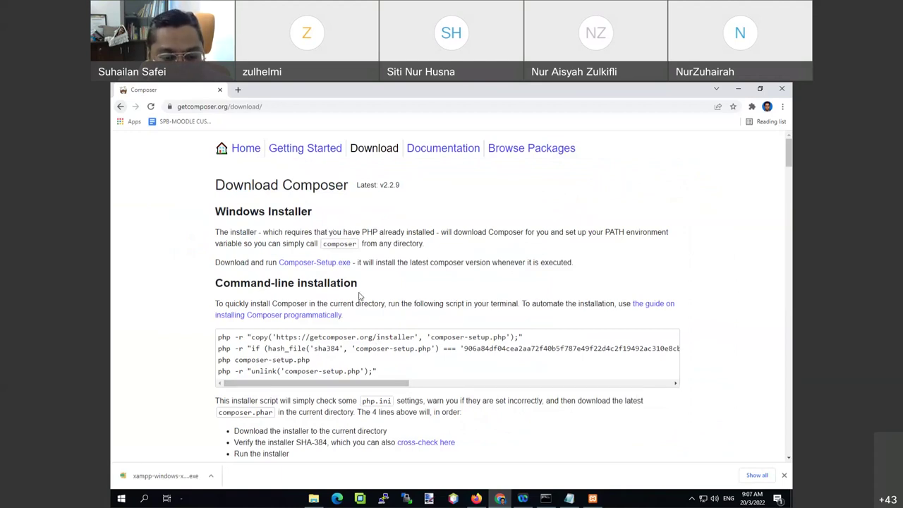
pyautogui.click(313, 499)
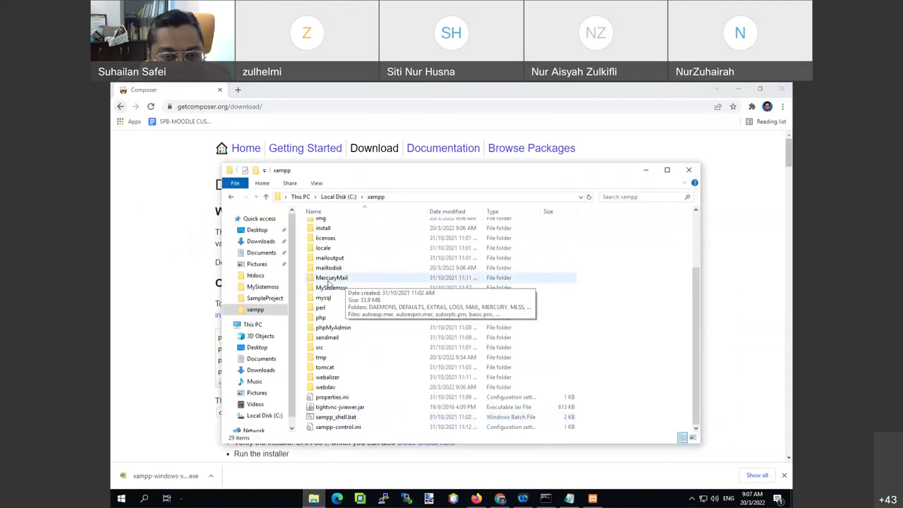
pyautogui.click(247, 89)
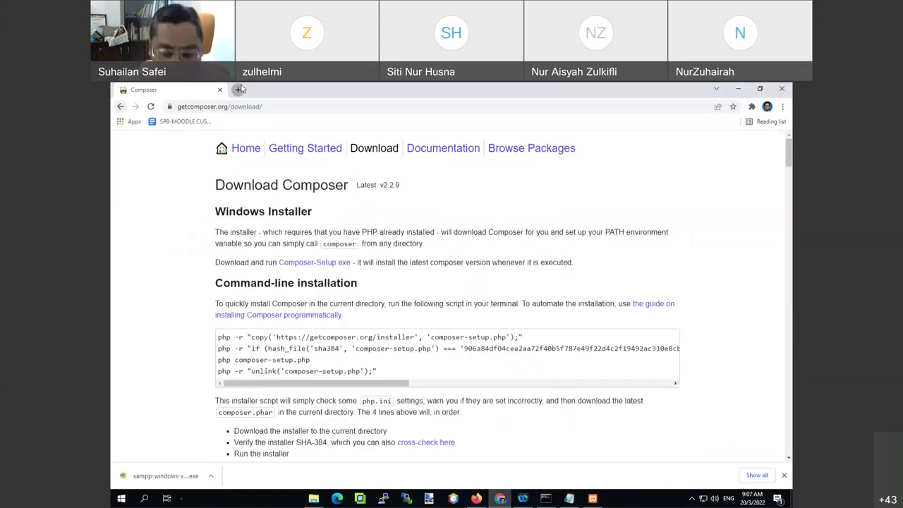
# Open fikcloud.onthewifi.com in a new browser tab, close the downloads bar and check on the XAMPP uninstaller
pyautogui.click(239, 89)
pyautogui.write('fikcl')
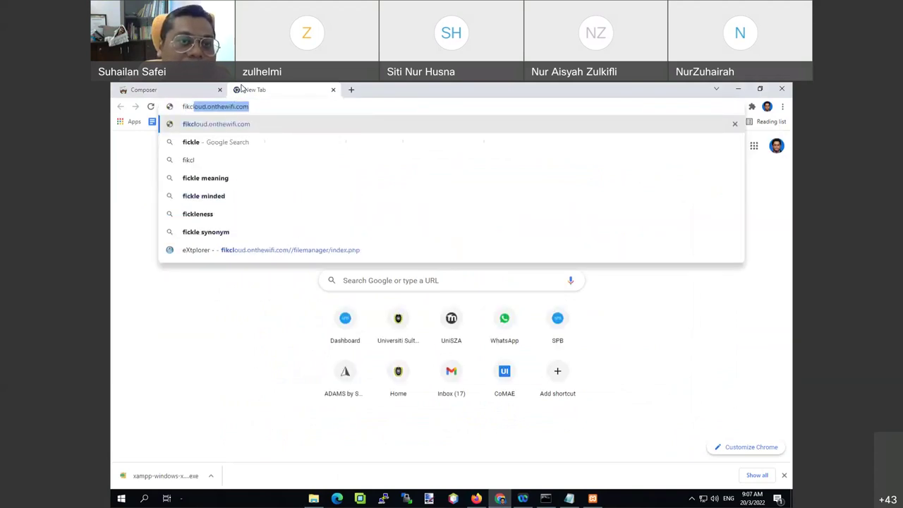
pyautogui.press('Return')
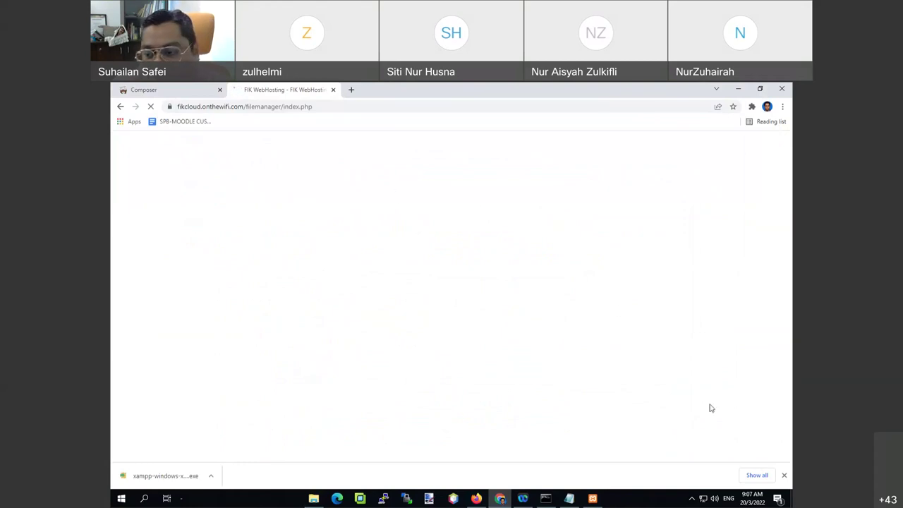
pyautogui.click(784, 476)
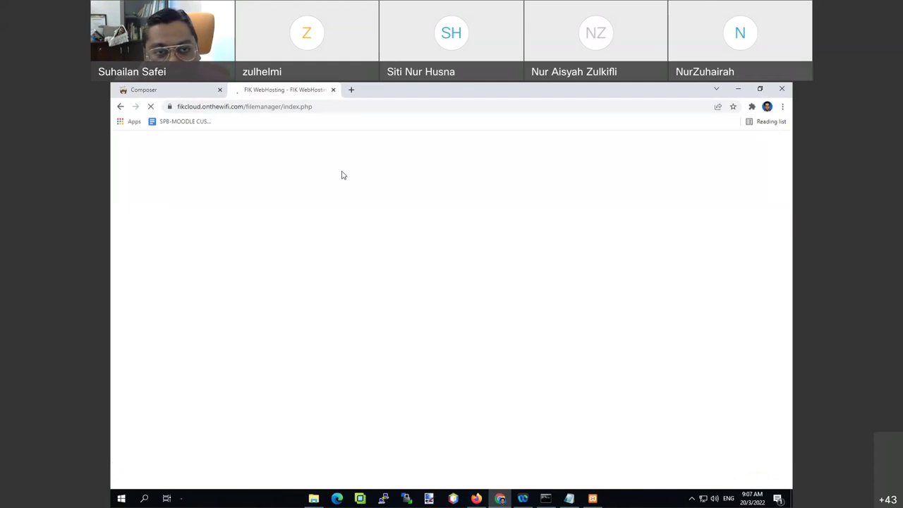
pyautogui.click(593, 498)
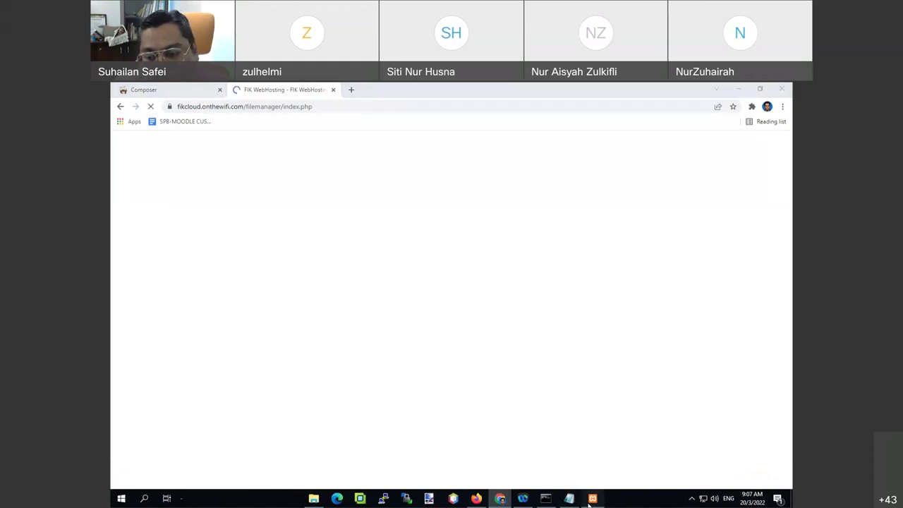
pyautogui.hotkey('alt', 'Tab')
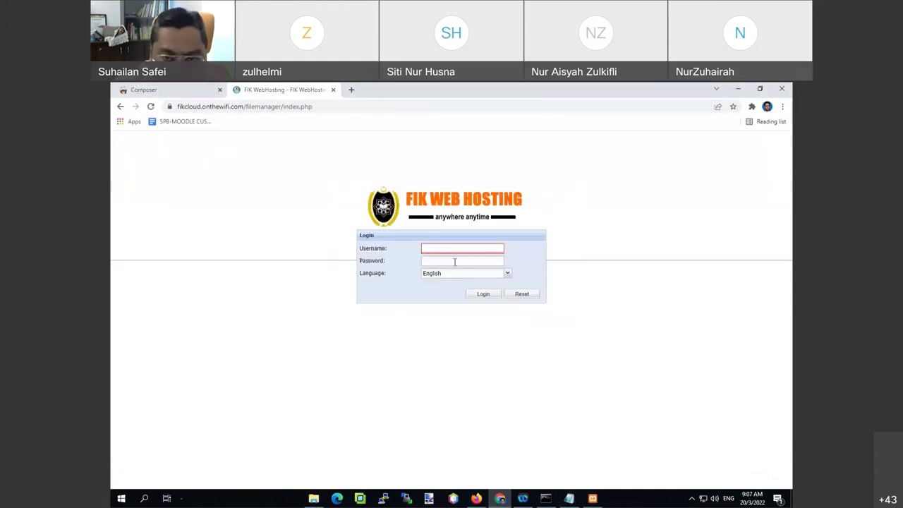
# Log in to FIK Web Hosting with the account username and password, retrying the password, and dismiss the offer to save it
pyautogui.write('suhailan')
pyautogui.press('Tab')
pyautogui.write('********')
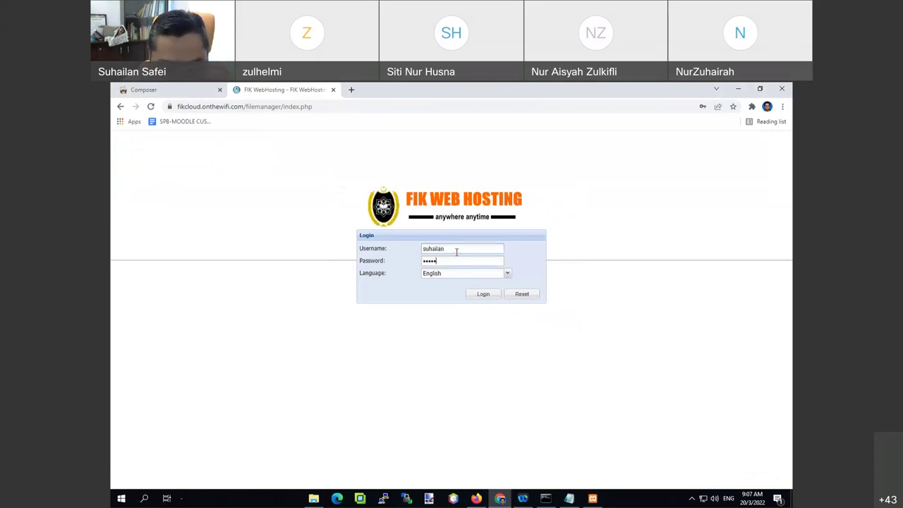
pyautogui.press('Return')
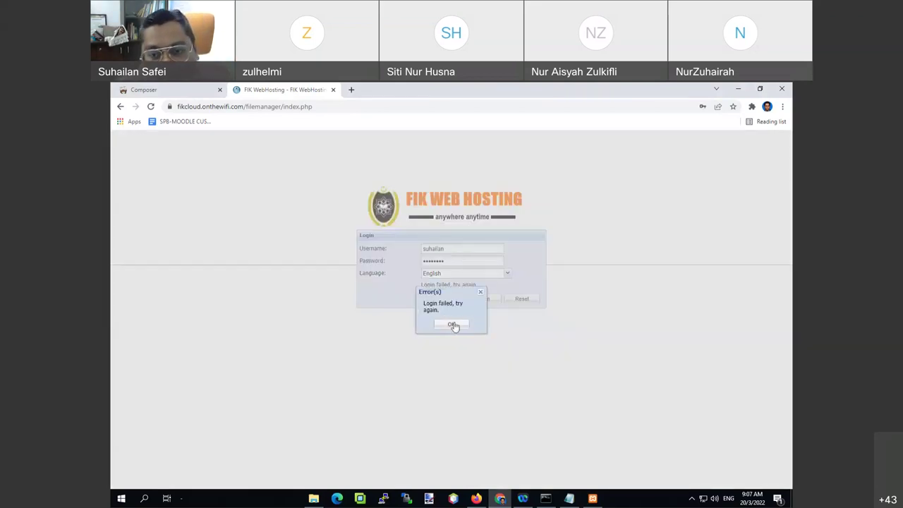
pyautogui.click(452, 325)
pyautogui.write('******')
pyautogui.press('Return')
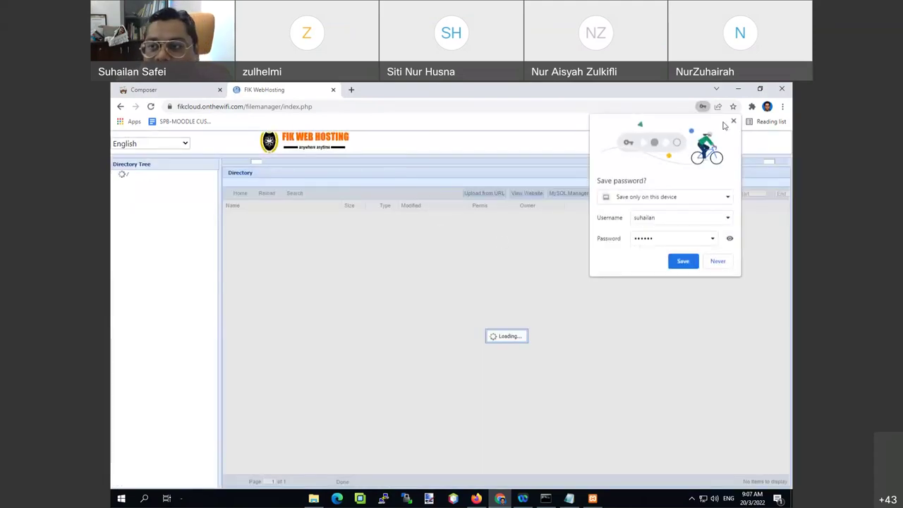
pyautogui.click(733, 121)
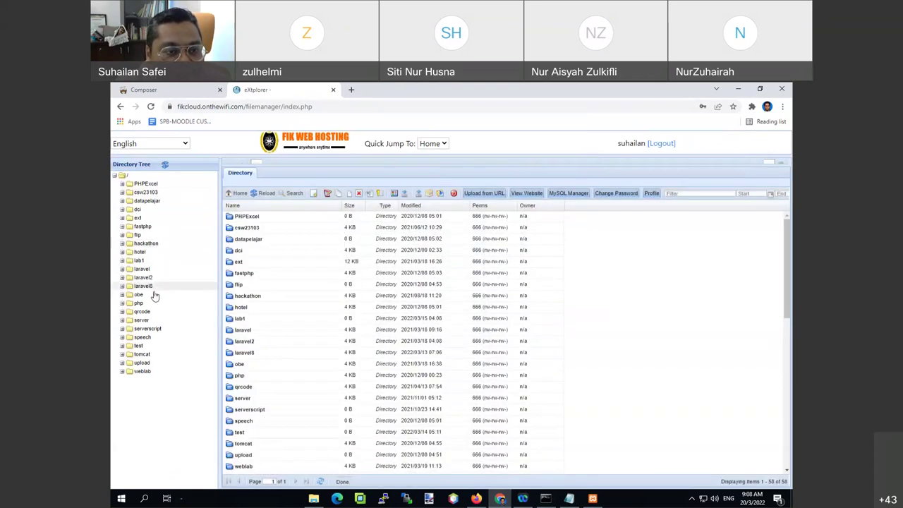
# Open the laravel8 folder in the file manager at enlarged page zoom, examine its Laravel subfolders, and minimize the XAMPP uninstall window
pyautogui.click(147, 287)
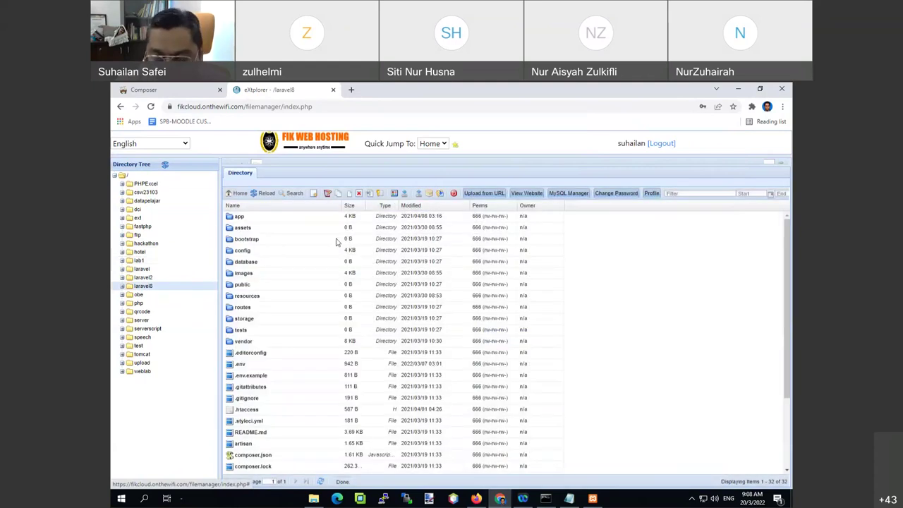
pyautogui.hotkey('ctrl', '+')
pyautogui.hotkey('ctrl', '+')
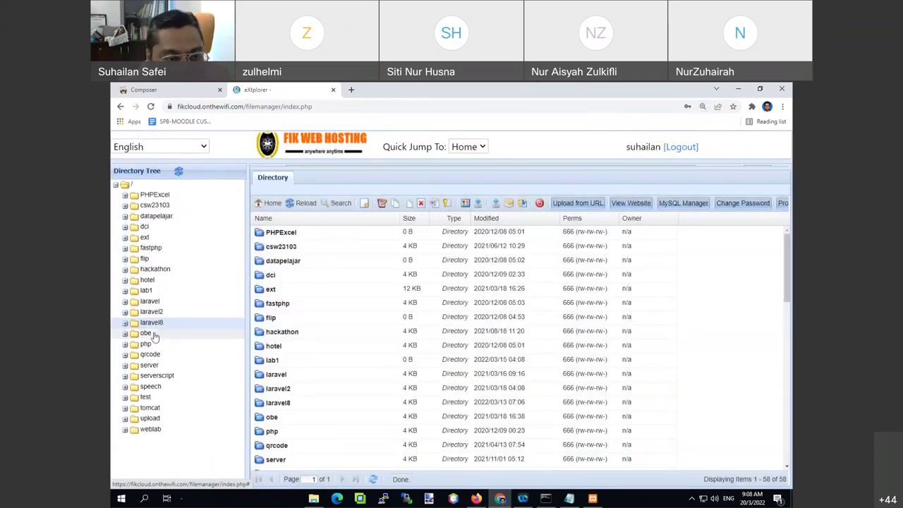
pyautogui.click(150, 333)
pyautogui.click(155, 323)
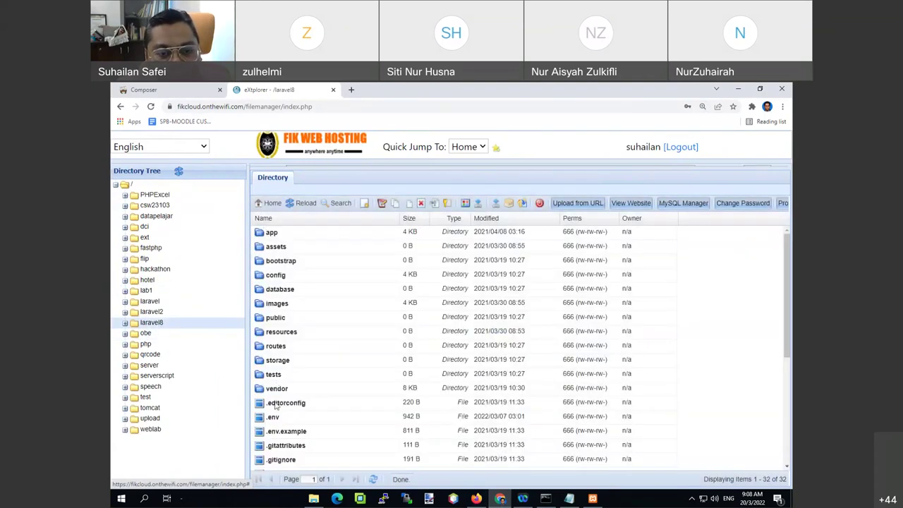
pyautogui.click(268, 236)
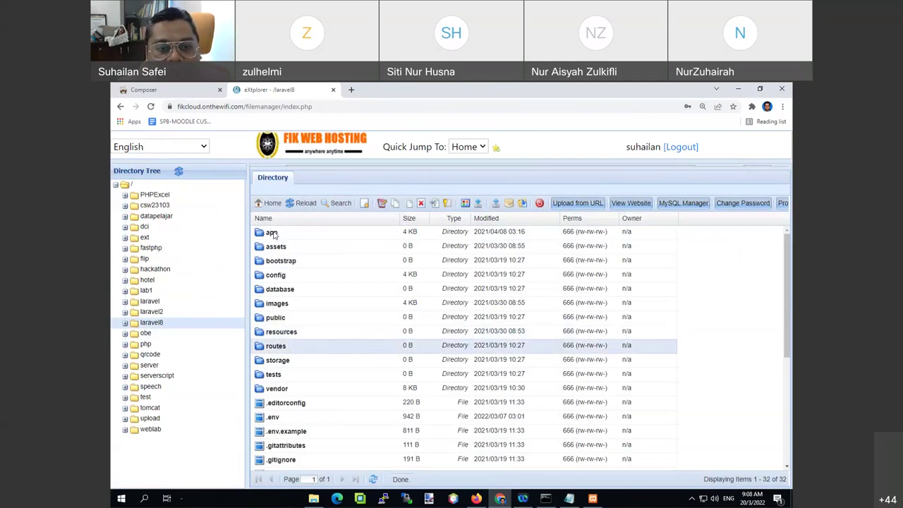
pyautogui.click(297, 237)
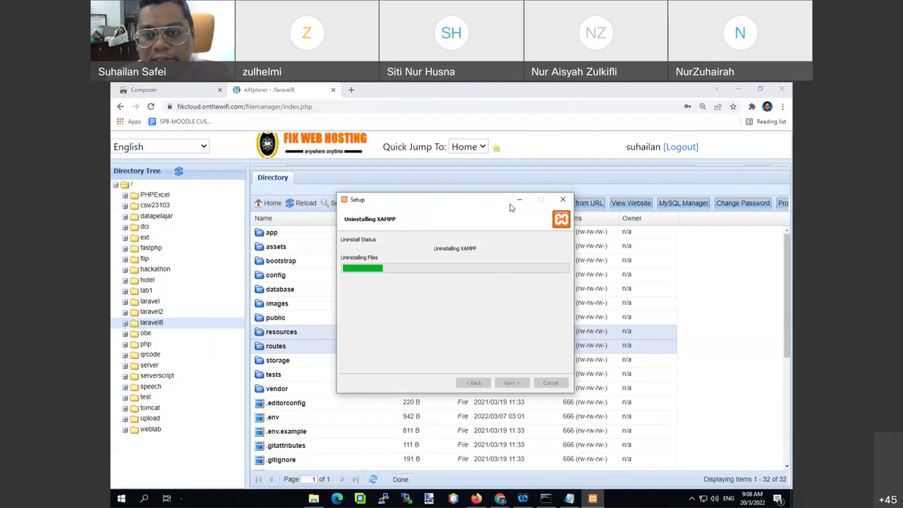
pyautogui.click(518, 202)
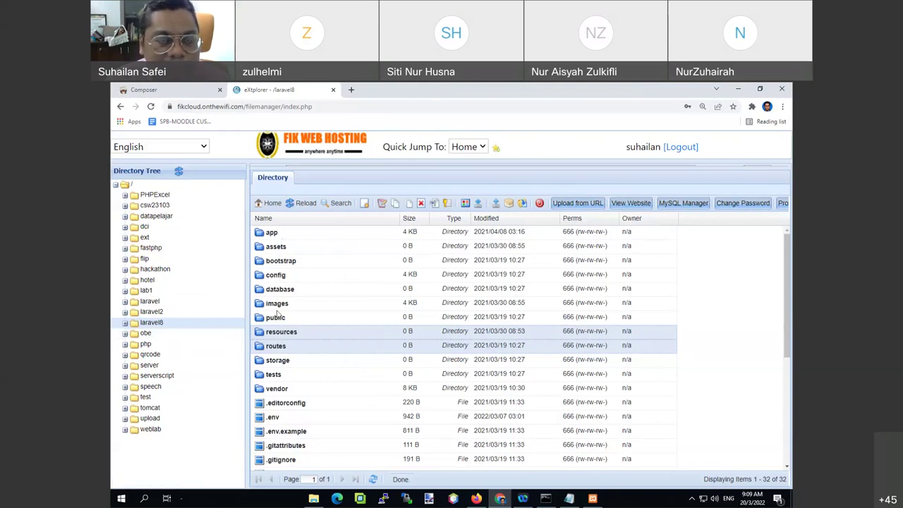
# Open the UniSZA KeLIP e-learning login page in a new browser tab
pyautogui.click(351, 90)
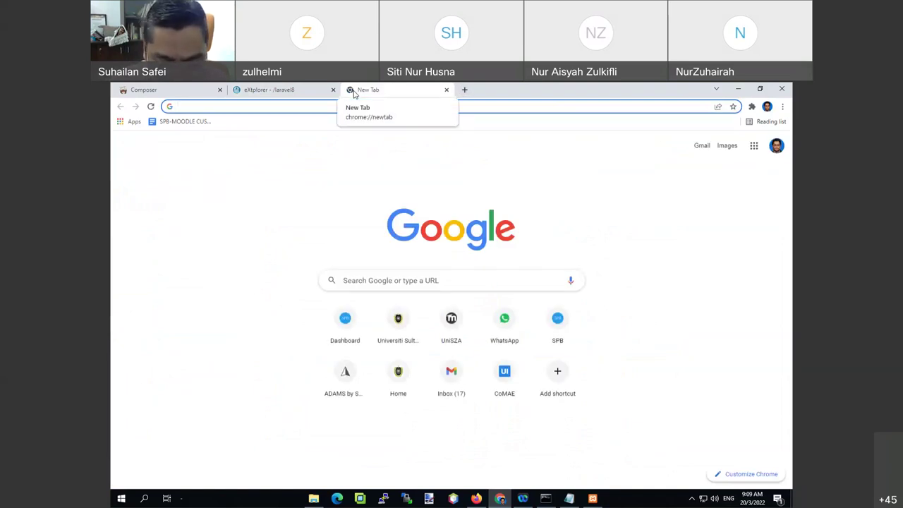
pyautogui.write('kelip')
pyautogui.press('Return')
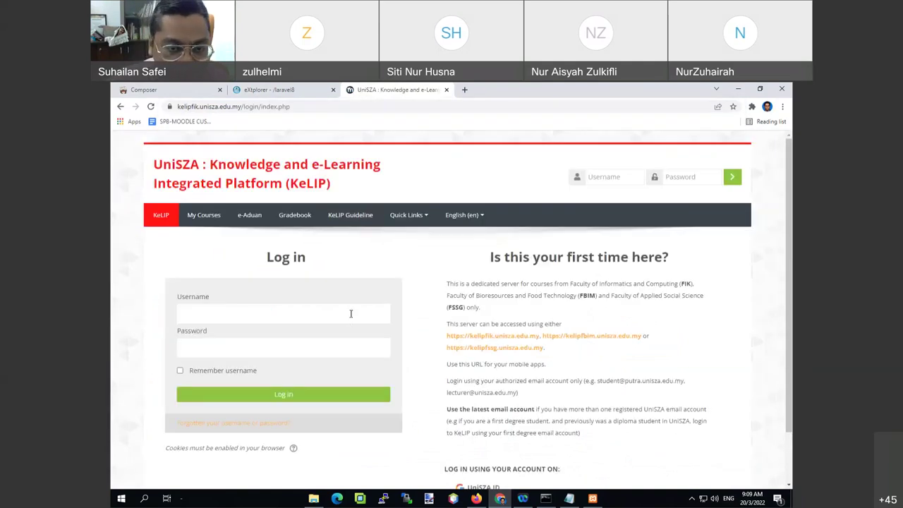
# Log in to KeLIP with the account username and password
pyautogui.click(351, 313)
pyautogui.write('suhailan')
pyautogui.press('Tab')
pyautogui.write('******')
pyautogui.press('Return')
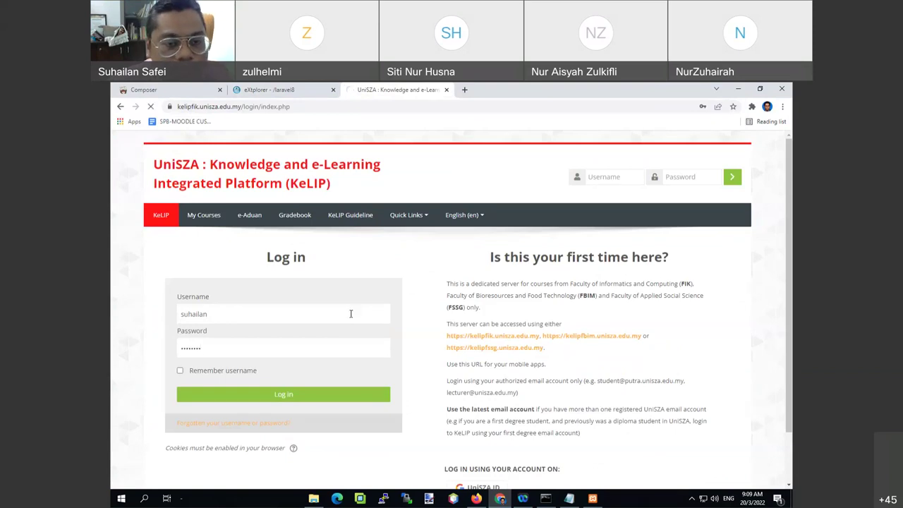
# Open the MVC in Laravel file from Topic 2 in Week 1 of the enrolled CSW23103 course
pyautogui.click(202, 215)
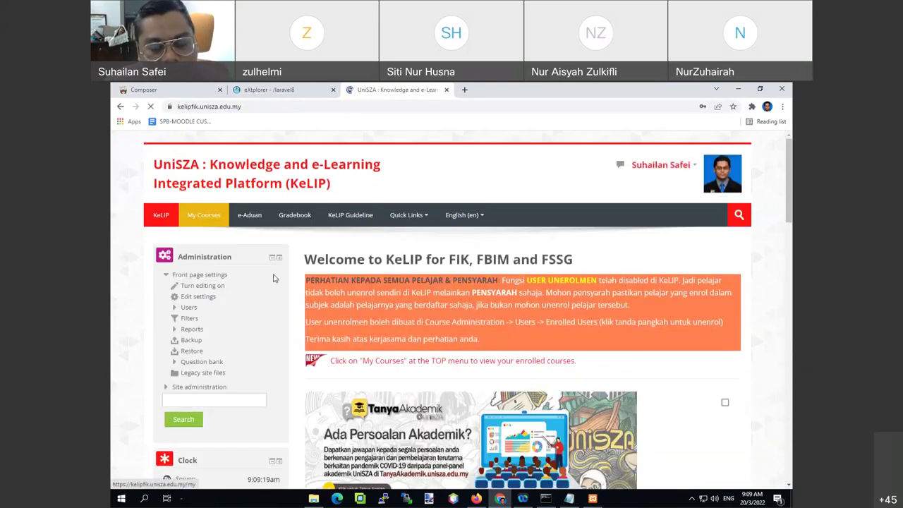
pyautogui.click(417, 331)
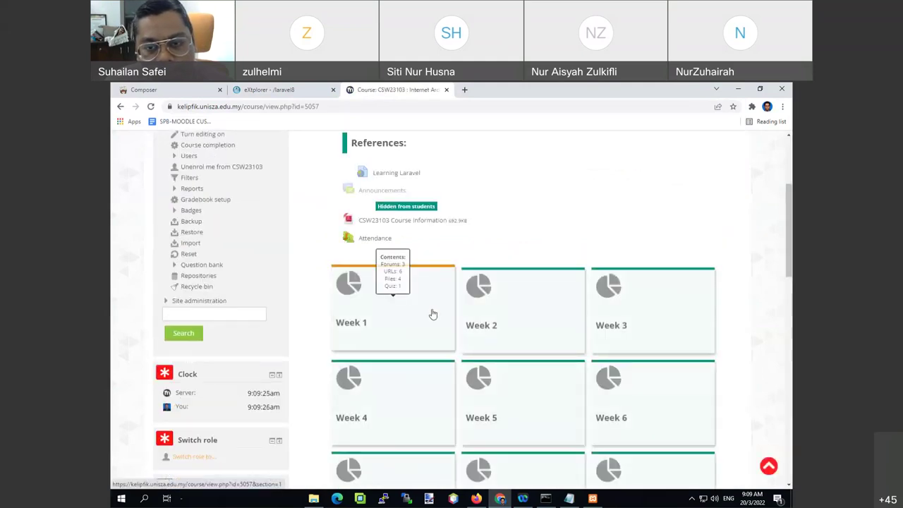
pyautogui.click(433, 313)
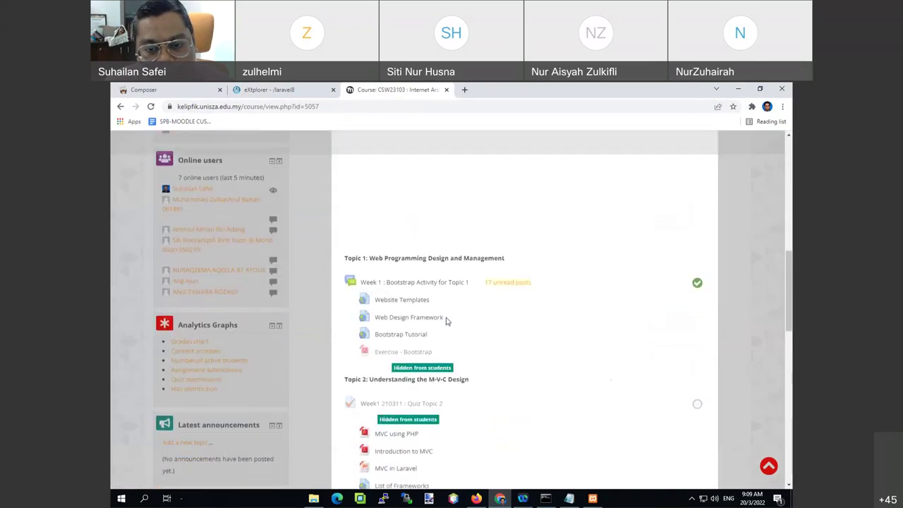
pyautogui.scroll(-2, 447, 318)
pyautogui.click(413, 328)
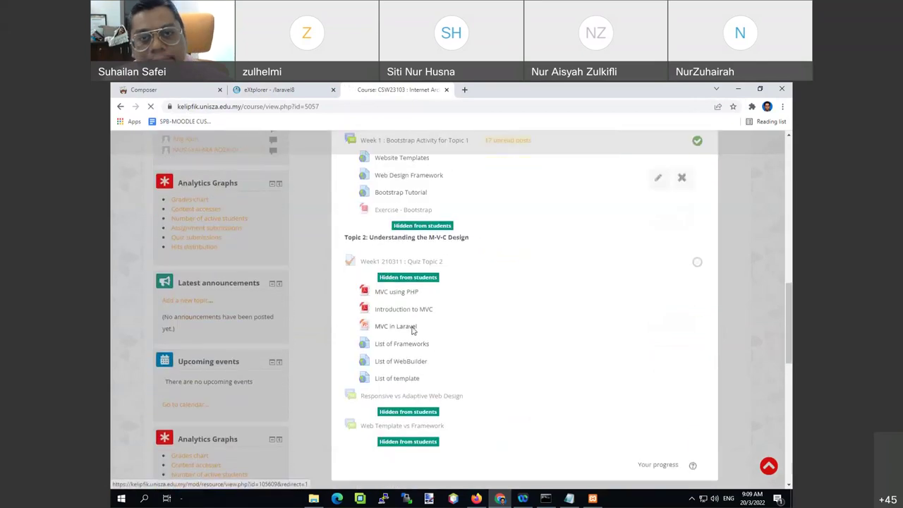